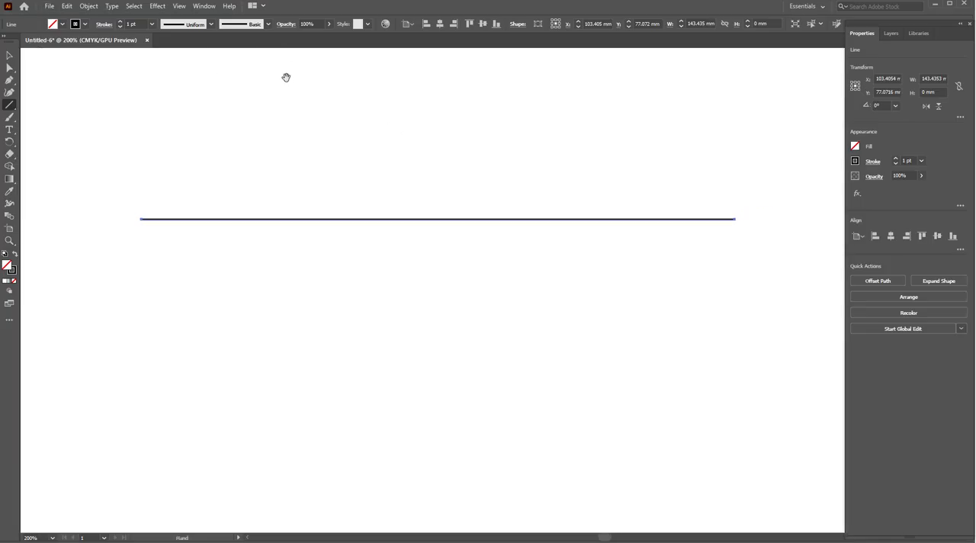
# - Apply a smooth Zig Zag effect to the horizontal line with an absolute size of 4.23 mm and enough ridges for ten full waves
pyautogui.click(158, 7)
pyautogui.moveTo(190, 89)
pyautogui.click(304, 161)
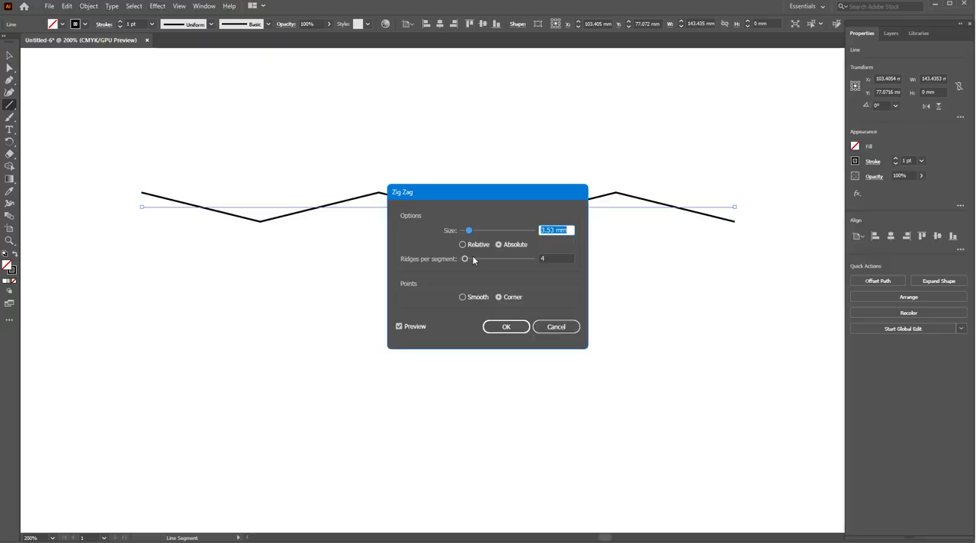
pyautogui.moveTo(468, 230); pyautogui.dragTo(482, 258)
pyautogui.click(473, 298)
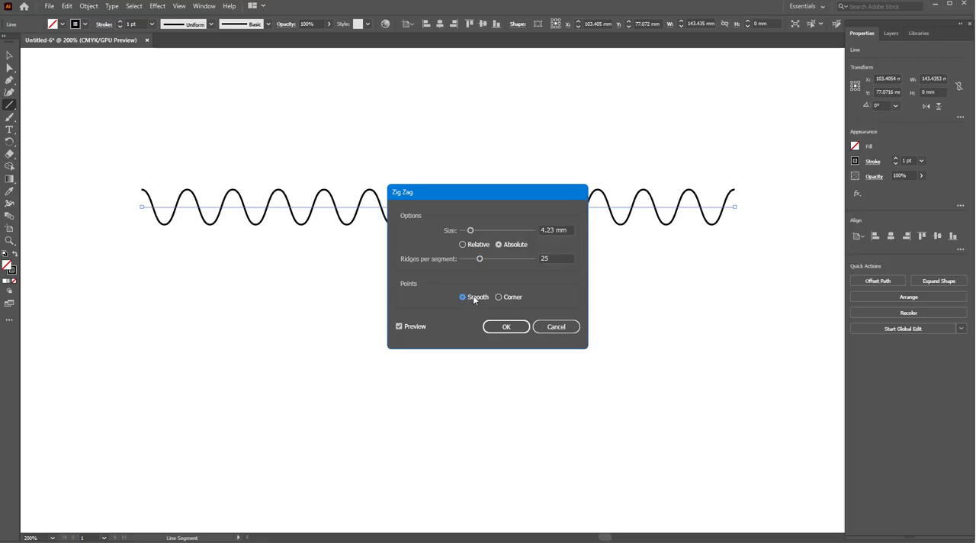
pyautogui.moveTo(479, 260); pyautogui.dragTo(474, 257)
pyautogui.click(505, 326)
# - Duplicate the wavy line and offset the copy about 7.3 mm to the left so the two waves interlace
pyautogui.click(7, 57)
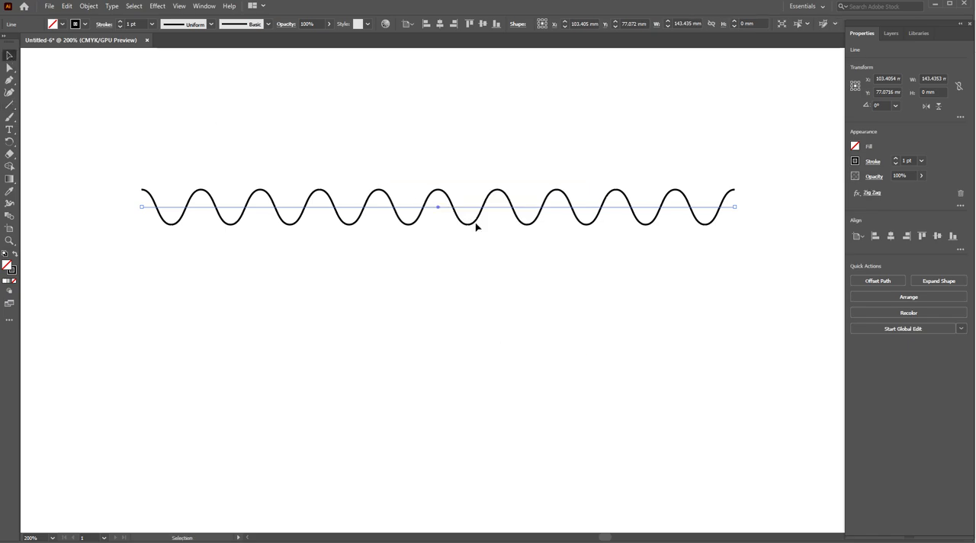
pyautogui.click(464, 217)
pyautogui.click(467, 221)
pyautogui.click(450, 221)
pyautogui.click(456, 217)
pyautogui.moveTo(456, 212); pyautogui.dragTo(442, 211)
pyautogui.press('Left')
pyautogui.press('Left')
pyautogui.press('Left')
pyautogui.press('Left')
pyautogui.press('Left')
pyautogui.press('Left')
pyautogui.press('Left')
pyautogui.press('Left')
pyautogui.press('Left')
pyautogui.press('Left')
pyautogui.press('Left')
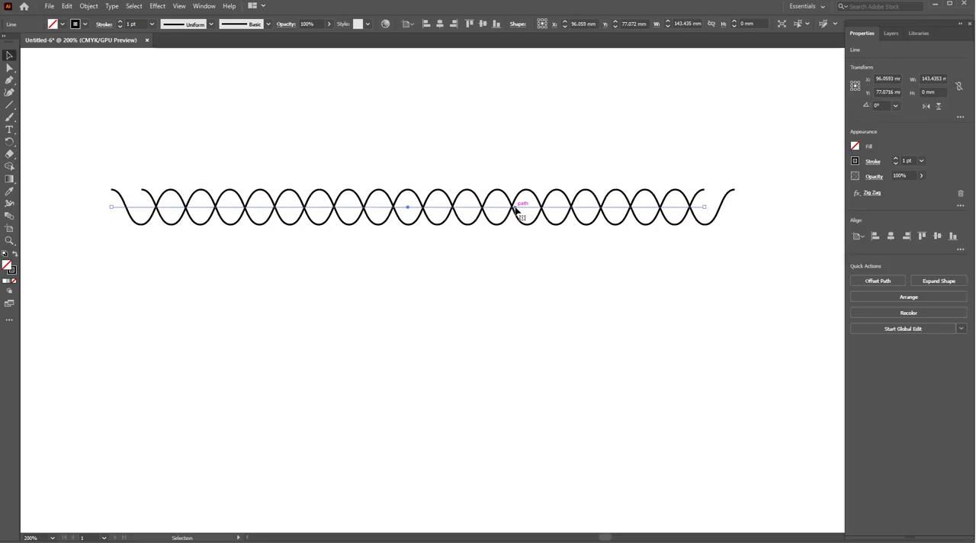
# - Group the two interlaced wavy lines
pyautogui.moveTo(82, 114); pyautogui.dragTo(721, 316)
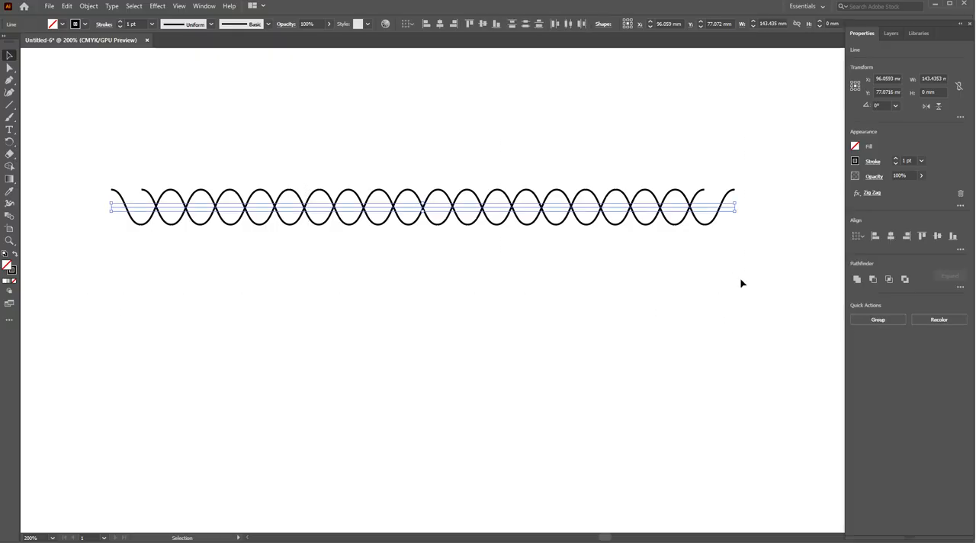
pyautogui.rightClick(539, 183)
pyautogui.click(580, 246)
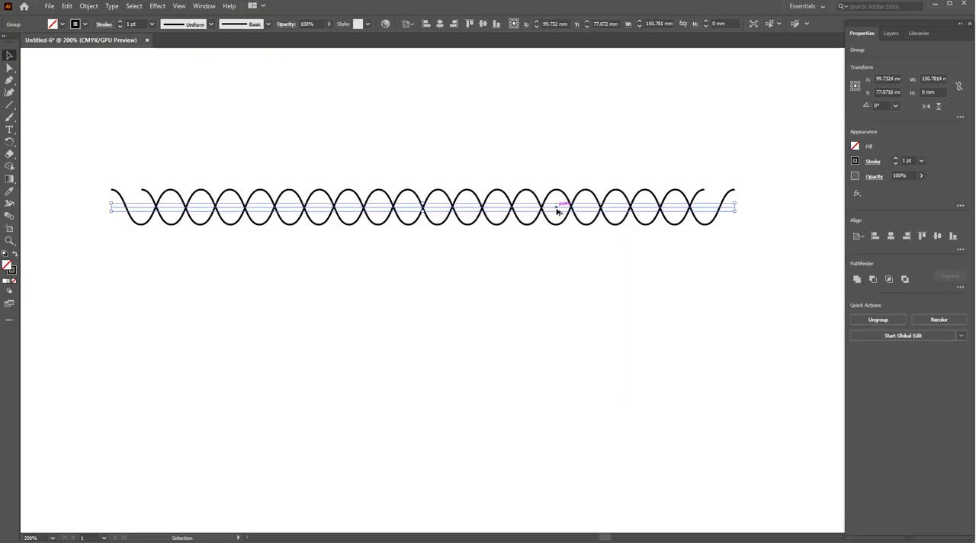
# - Draw a vertical line about 32.6 mm long through the second wave crossing near the left end
pyautogui.scroll(-2, 491, 272)
pyautogui.moveTo(492, 272); pyautogui.dragTo(474, 278)
pyautogui.scroll(2, 438, 311)
pyautogui.click(11, 105)
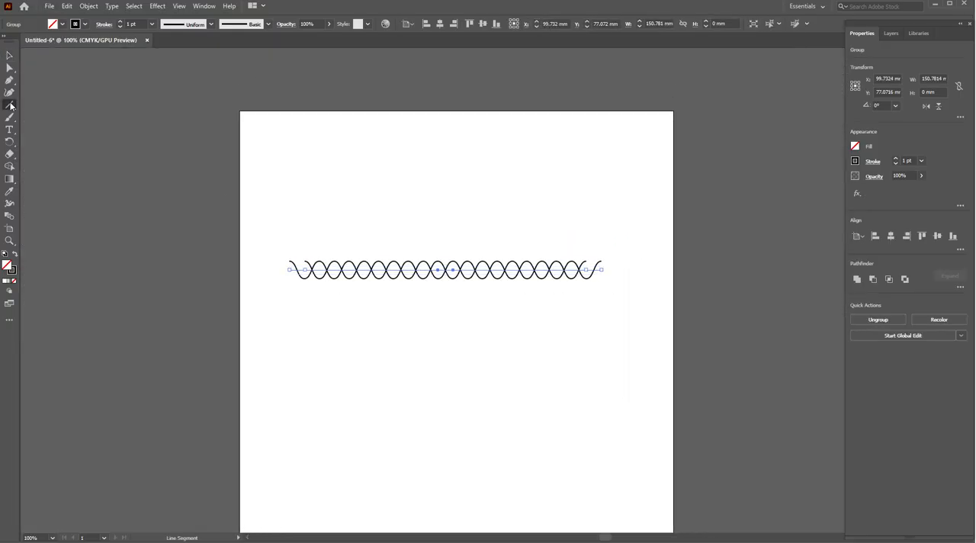
pyautogui.scroll(1, 234, 246)
pyautogui.scroll(-1, 370, 292)
pyautogui.moveTo(373, 257); pyautogui.dragTo(373, 326)
pyautogui.scroll(2, 373, 320)
pyautogui.scroll(2, 374, 320)
pyautogui.hscroll(2, 442, 294)
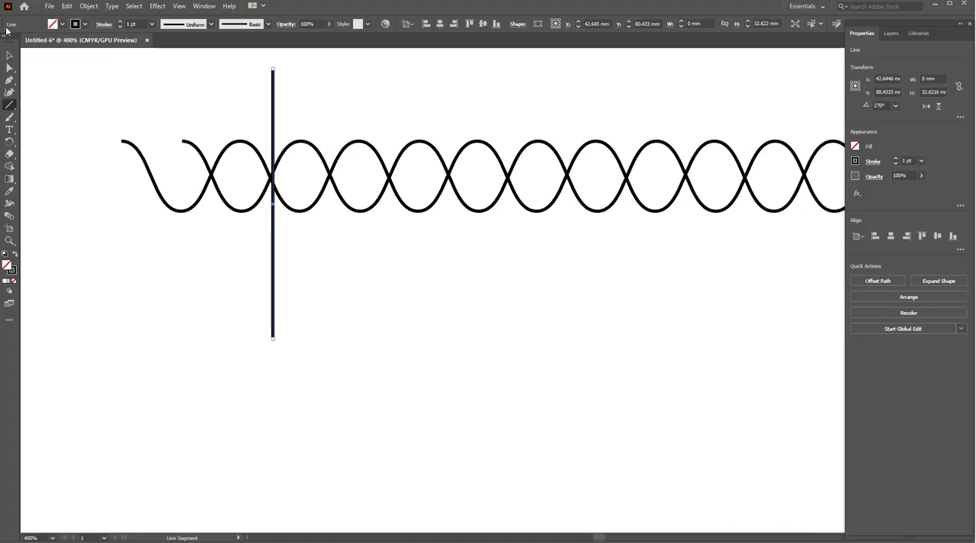
# - Distribute the vertical line and the wave group by their horizontal centers
pyautogui.click(10, 56)
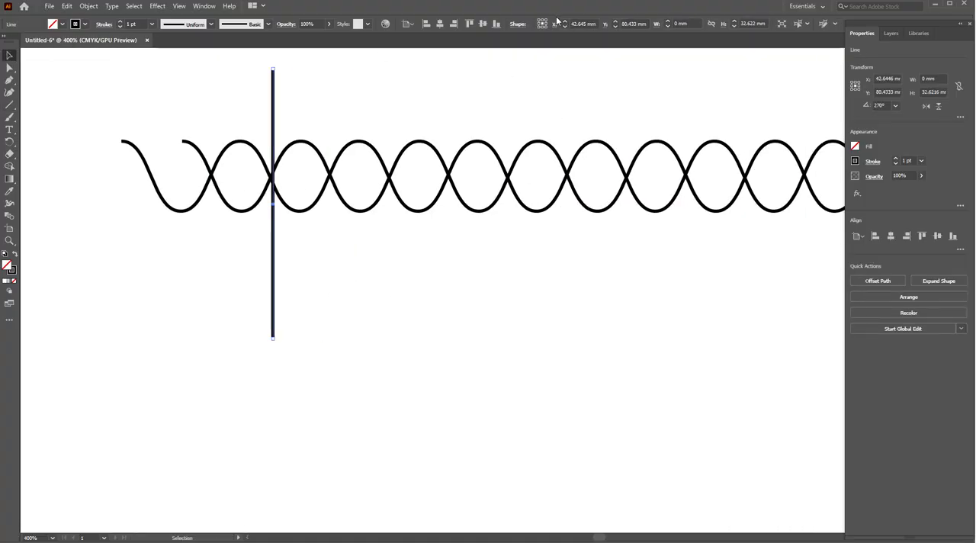
pyautogui.click(468, 154)
pyautogui.moveTo(127, 93); pyautogui.dragTo(278, 247)
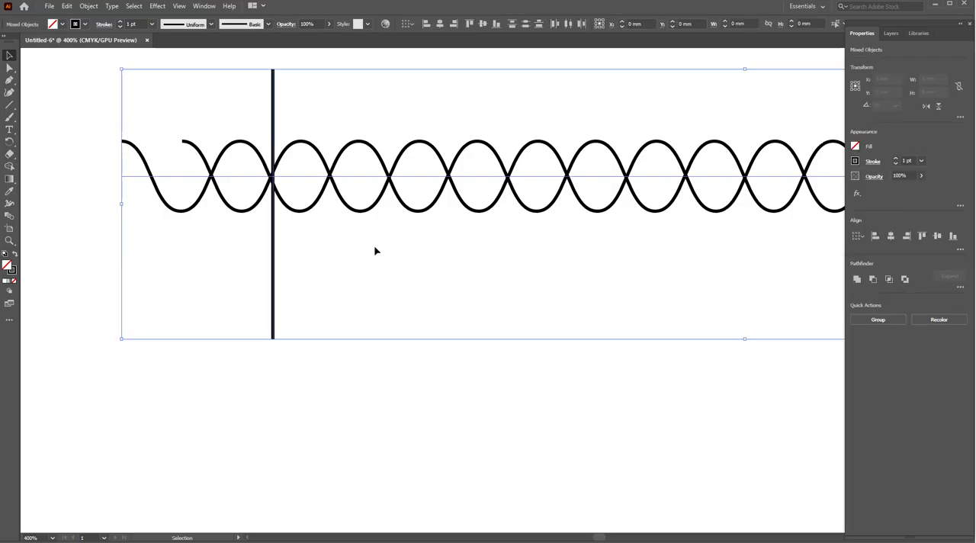
pyautogui.click(568, 23)
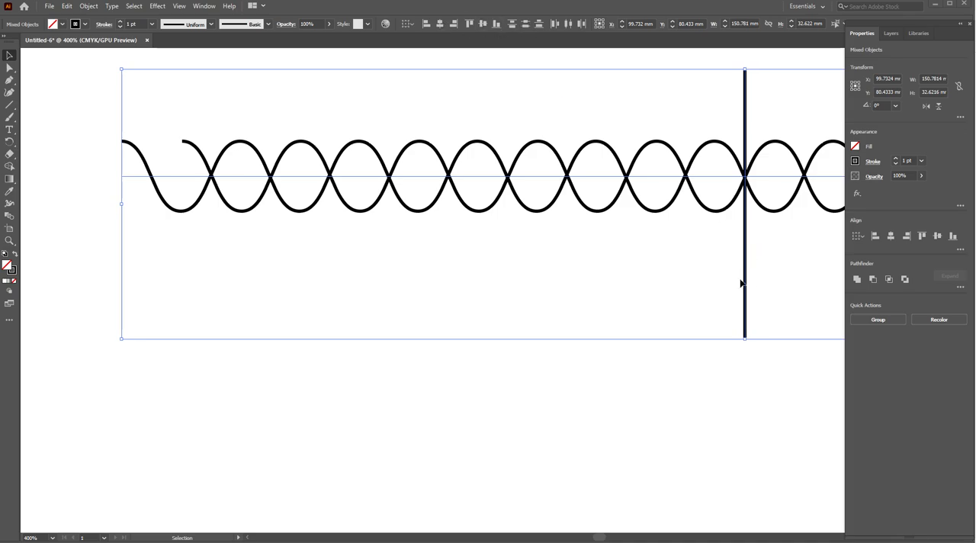
# - Move the vertical line onto the second wave crossing at the left end, centered vertically on the waves
pyautogui.click(740, 367)
pyautogui.moveTo(745, 315); pyautogui.dragTo(271, 306)
pyautogui.press('Up')
pyautogui.press('Right')
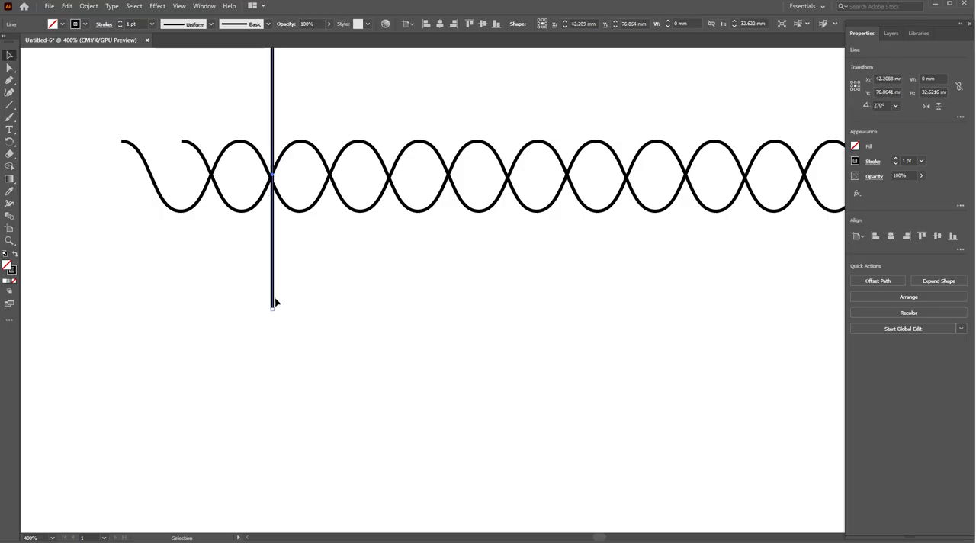
pyautogui.press('Left')
pyautogui.press('Down')
# - Place a duplicate of the vertical line on the crossing at the middle of the wave group
pyautogui.moveTo(271, 273); pyautogui.dragTo(745, 274)
pyautogui.moveTo(704, 245); pyautogui.dragTo(626, 328)
pyautogui.moveTo(189, 222); pyautogui.dragTo(218, 234)
pyautogui.scroll(-1, 256, 244)
pyautogui.scroll(-3, 221, 222)
# - Group the vertical lines with the waves and deselect everything
pyautogui.moveTo(126, 138); pyautogui.dragTo(676, 305)
pyautogui.hotkey('ctrl', 'g')
pyautogui.scroll(1, 353, 249)
pyautogui.moveTo(379, 295); pyautogui.dragTo(405, 294)
pyautogui.click(385, 276)
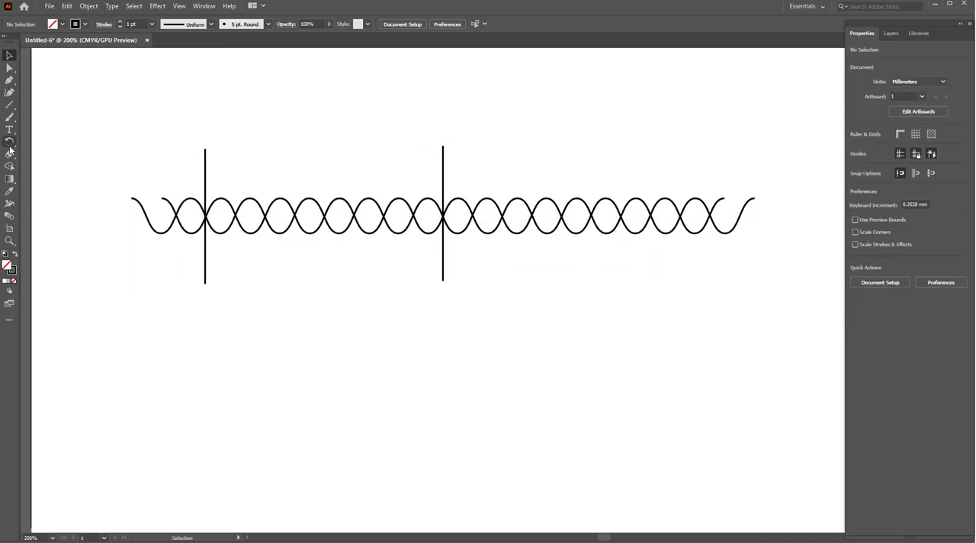
# - Draw a black-filled circle without stroke, about 6.1 mm in diameter, above the waves between the two vertical lines
pyautogui.press('l')
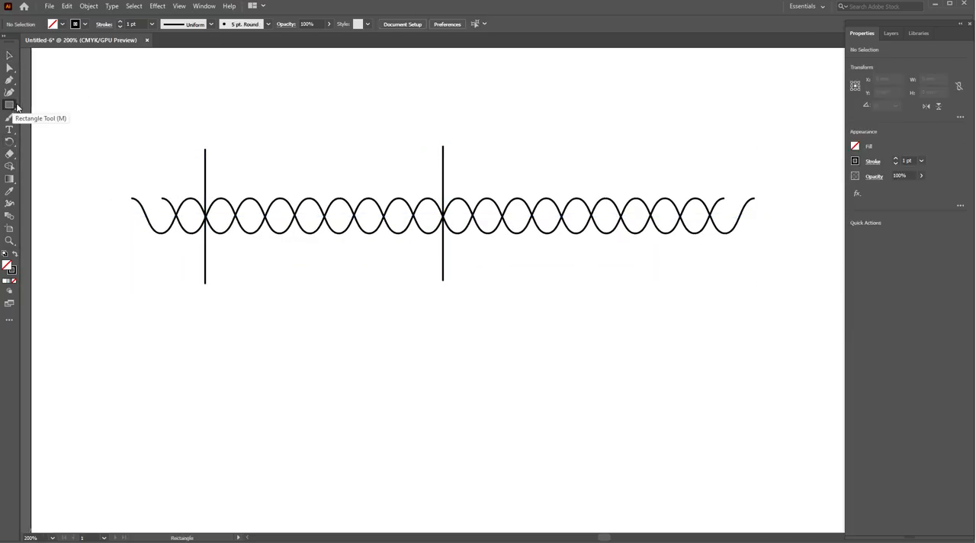
pyautogui.click(855, 161)
pyautogui.click(744, 198)
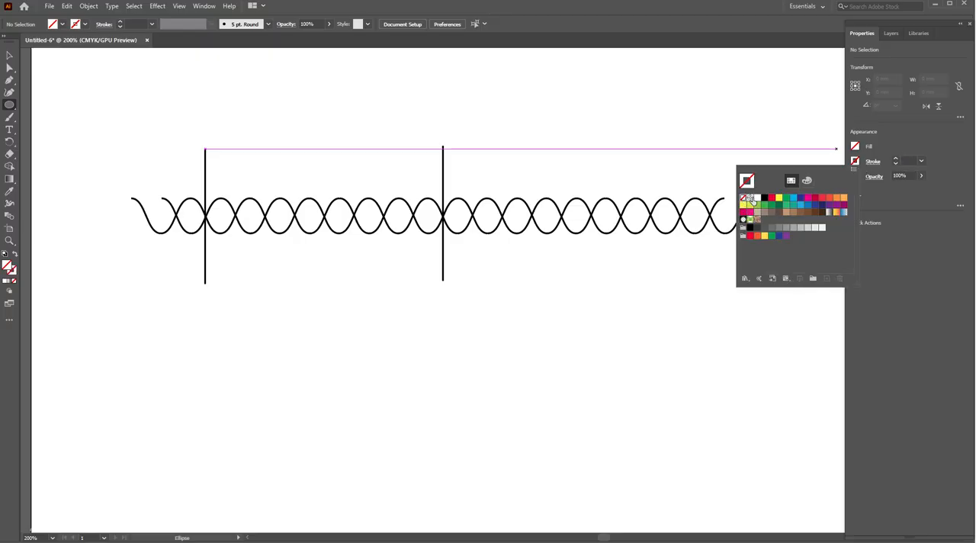
pyautogui.click(855, 146)
pyautogui.click(855, 146)
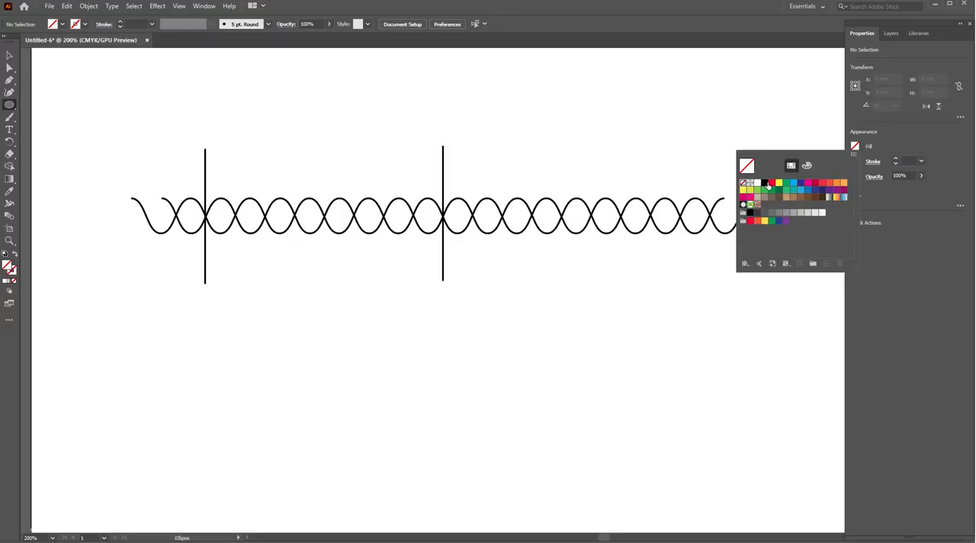
pyautogui.click(765, 184)
pyautogui.click(306, 102)
pyautogui.moveTo(302, 100); pyautogui.dragTo(428, 252)
pyautogui.scroll(4, 323, 120)
pyautogui.click(9, 55)
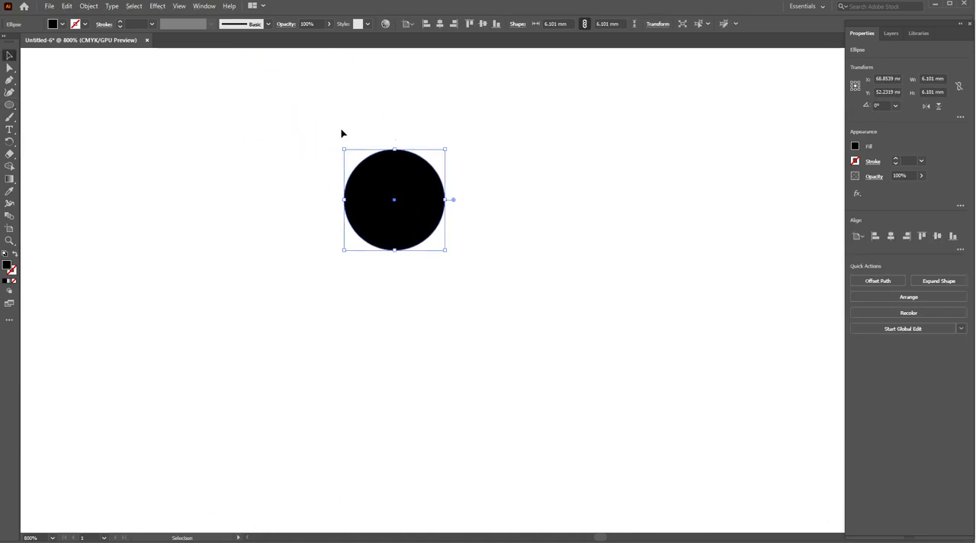
pyautogui.moveTo(395, 151); pyautogui.dragTo(395, 136)
pyautogui.hotkey('ctrl', 'z')
# - Pull the circle's top anchor straight up to form an egg shape about 9.3 mm high
pyautogui.click(9, 68)
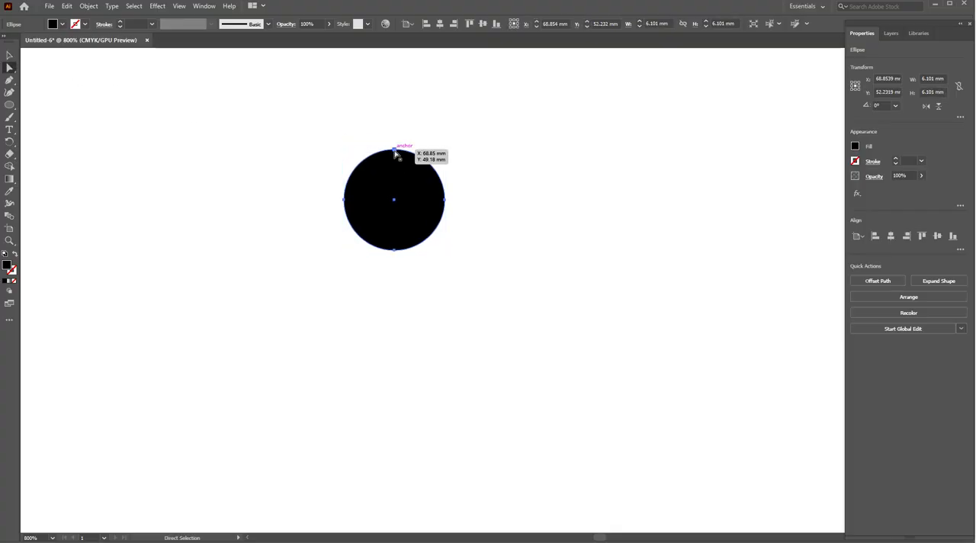
pyautogui.click(395, 151)
pyautogui.moveTo(395, 150); pyautogui.dragTo(398, 100)
pyautogui.press('p')
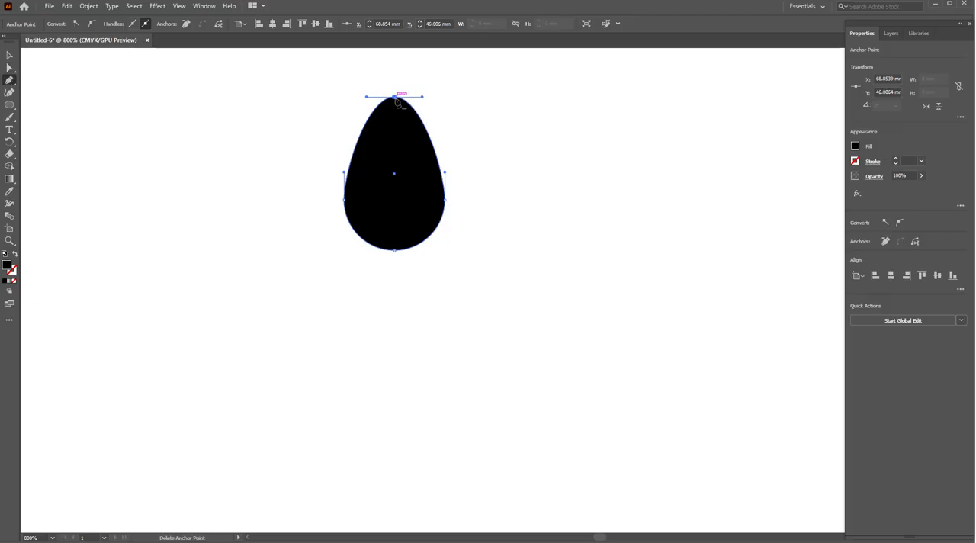
pyautogui.click(398, 100)
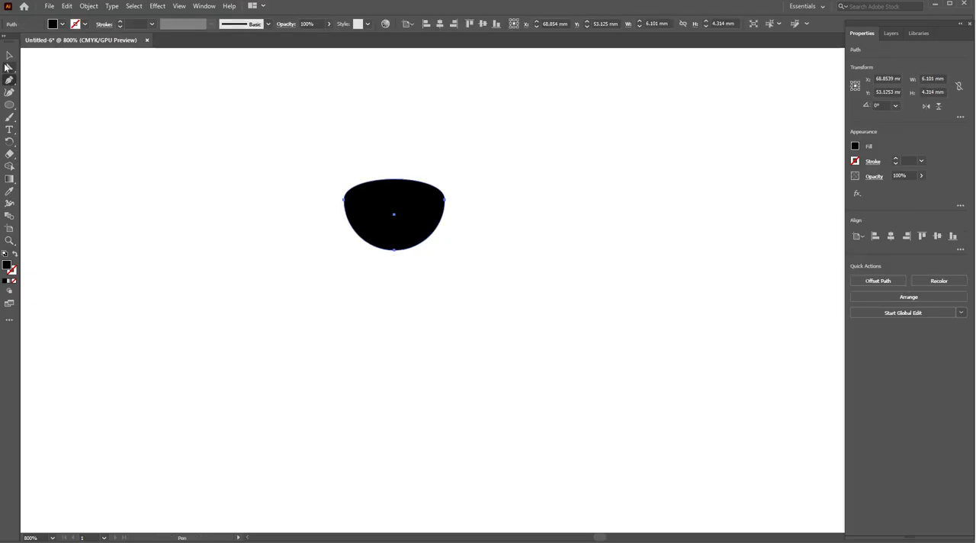
pyautogui.hotkey('ctrl', 'z')
# - Convert the egg's top anchor to a corner with the Curvature tool and raise its bottom anchor slightly
pyautogui.click(9, 92)
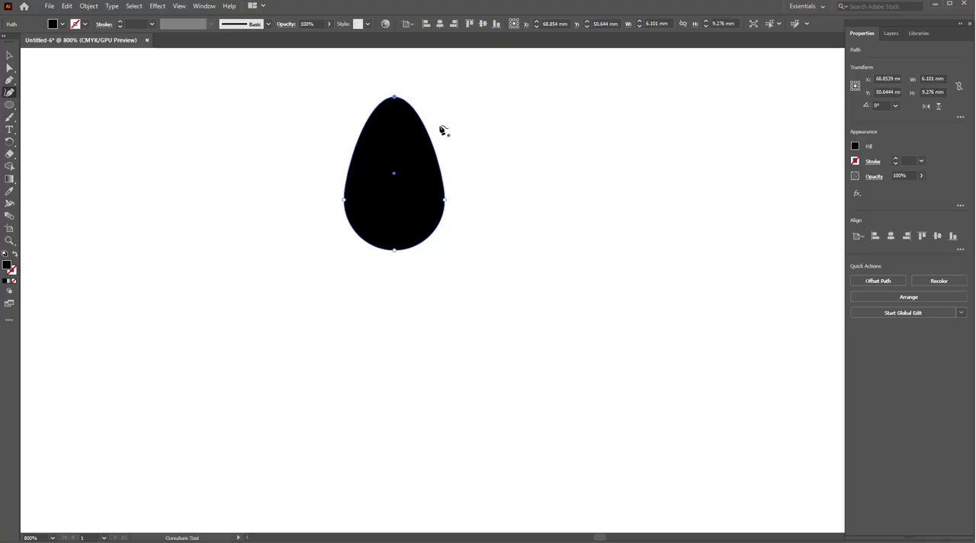
pyautogui.doubleClick(395, 98)
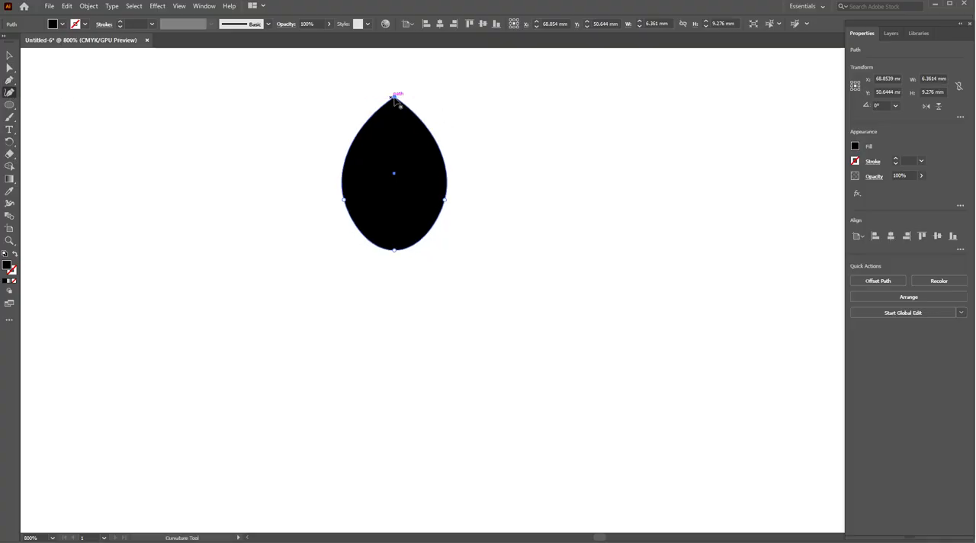
pyautogui.moveTo(394, 249); pyautogui.dragTo(398, 238)
pyautogui.scroll(-1, 396, 138)
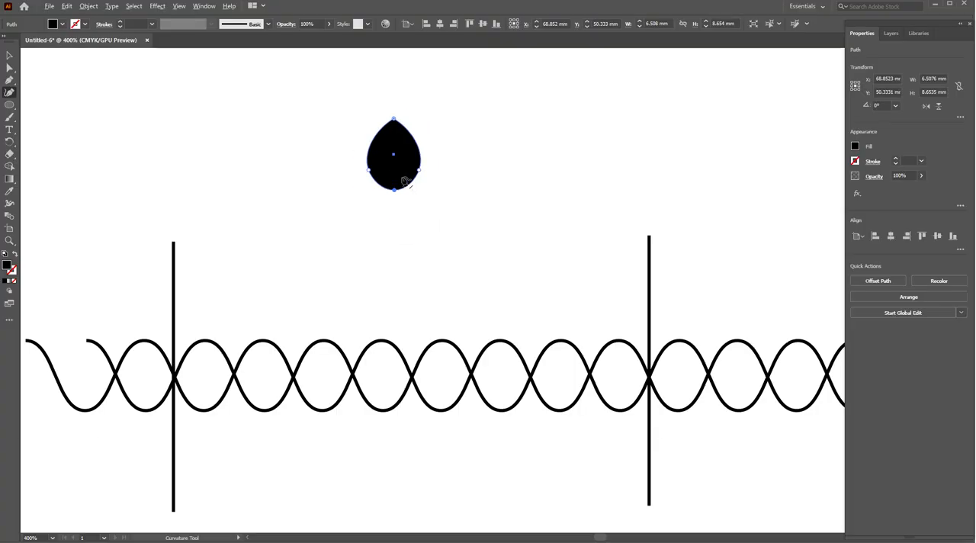
# - Pull the drop's tip higher to sharpen it and scale the shape down to about 5.8 × 10.5 mm
pyautogui.scroll(2, 404, 179)
pyautogui.moveTo(388, 200); pyautogui.dragTo(388, 162)
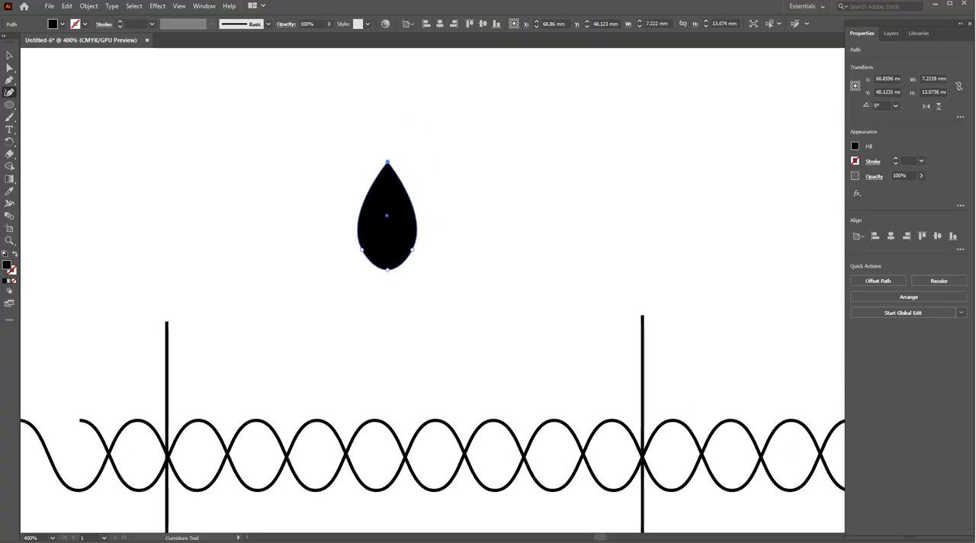
pyautogui.click(9, 56)
pyautogui.moveTo(387, 269); pyautogui.dragTo(387, 248)
pyautogui.scroll(1, 269, 185)
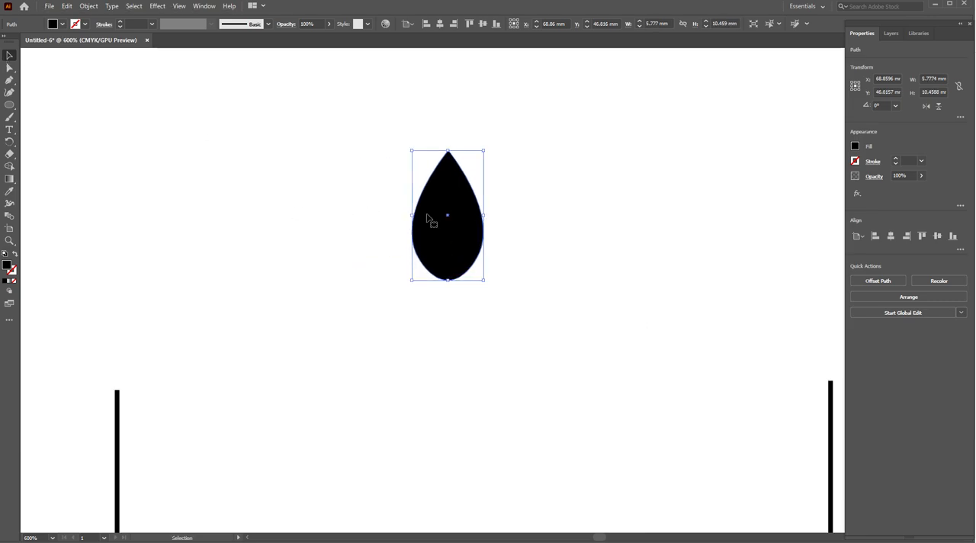
# - Move the petal straight down by about 4.2 mm
pyautogui.moveTo(460, 238); pyautogui.dragTo(408, 249)
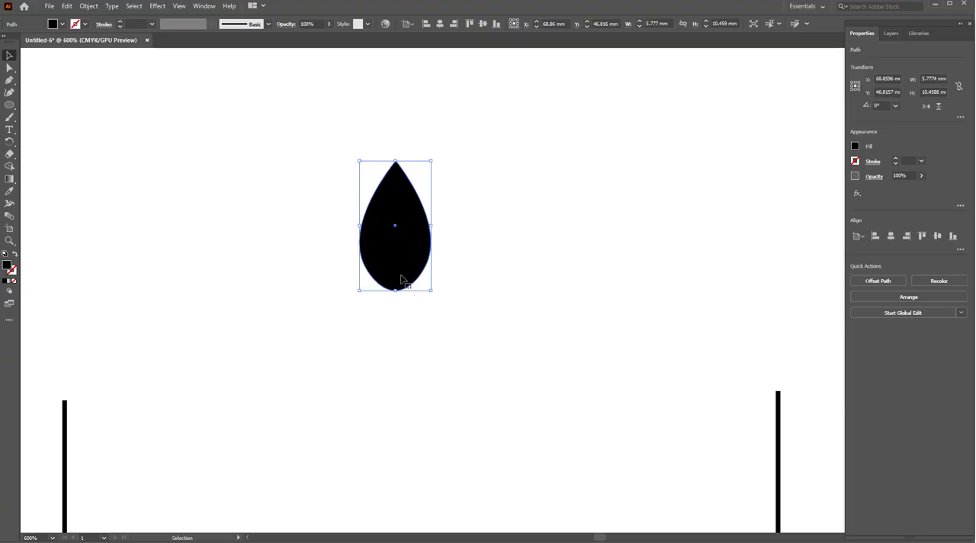
pyautogui.press('a')
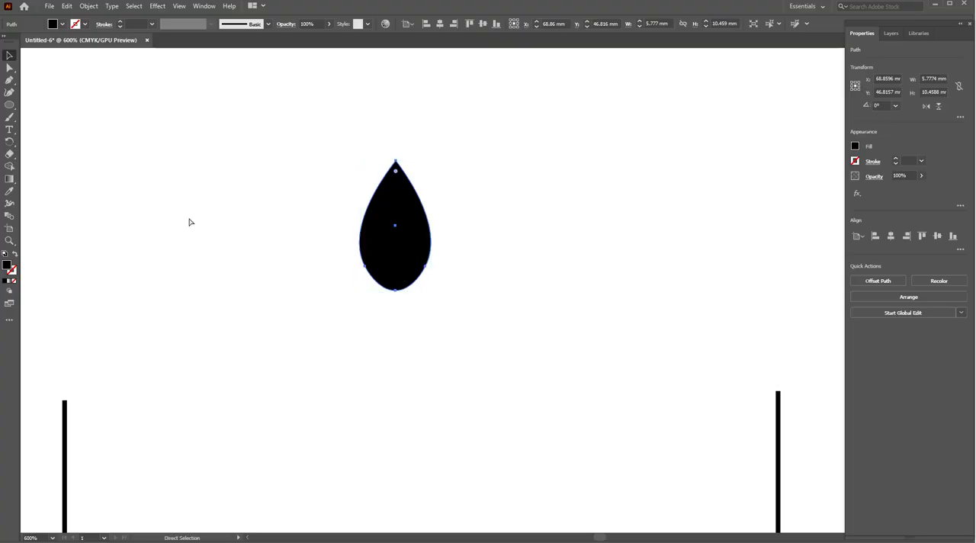
pyautogui.click(9, 141)
pyautogui.moveTo(395, 228); pyautogui.dragTo(398, 279)
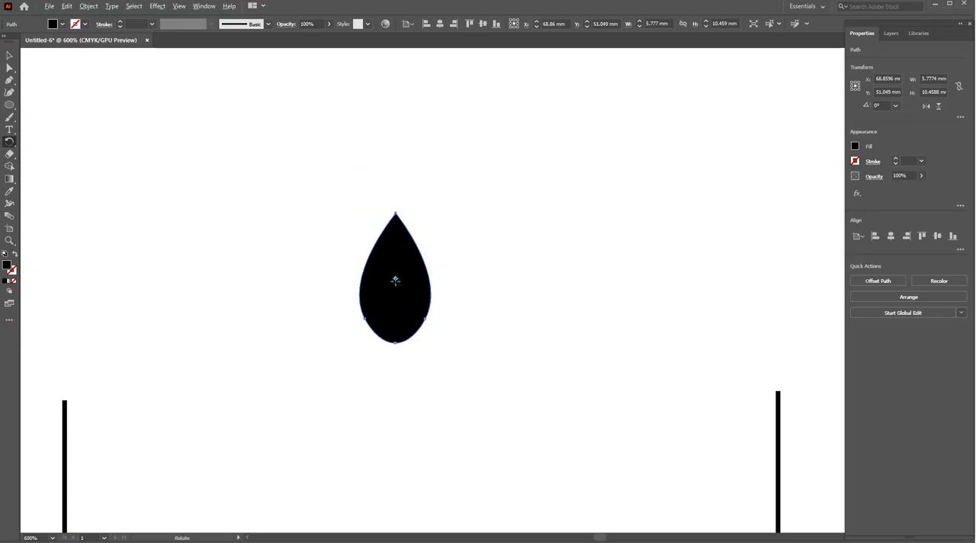
# - Create a copy of the petal rotated 90° about its bottom anchor point
pyautogui.keyDown('alt'); pyautogui.click(395, 342); pyautogui.keyUp('alt')
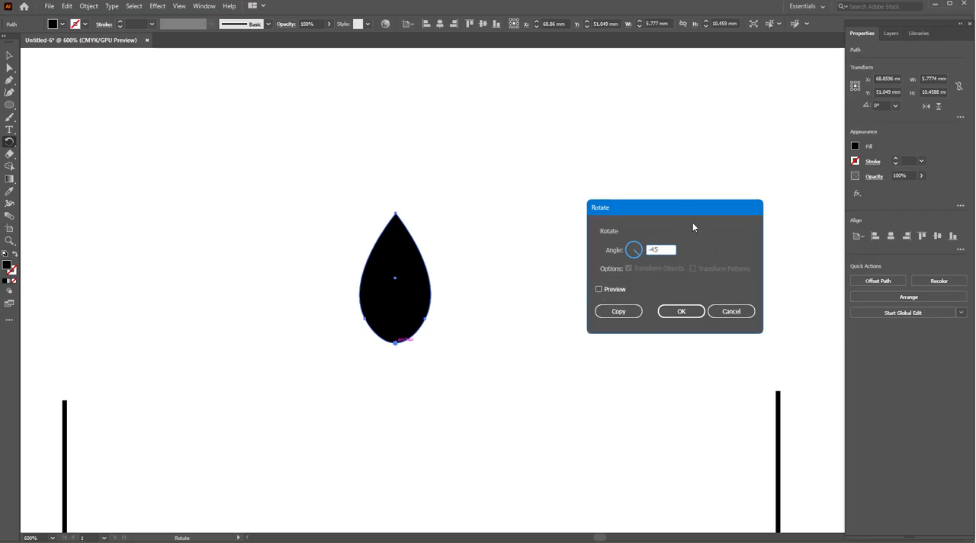
pyautogui.click(599, 290)
pyautogui.click(600, 289)
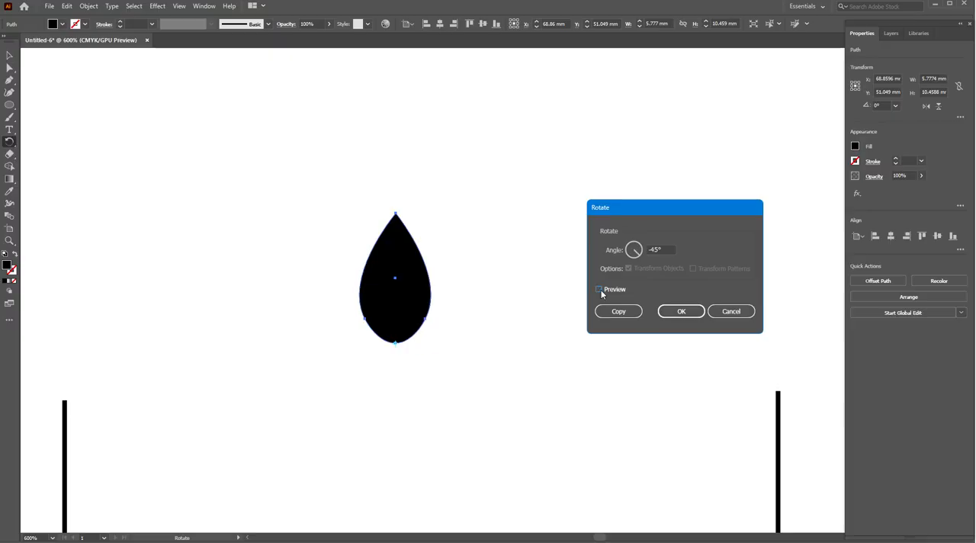
pyautogui.click(600, 289)
pyautogui.click(600, 290)
pyautogui.click(669, 249)
pyautogui.write('9')
pyautogui.click(603, 291)
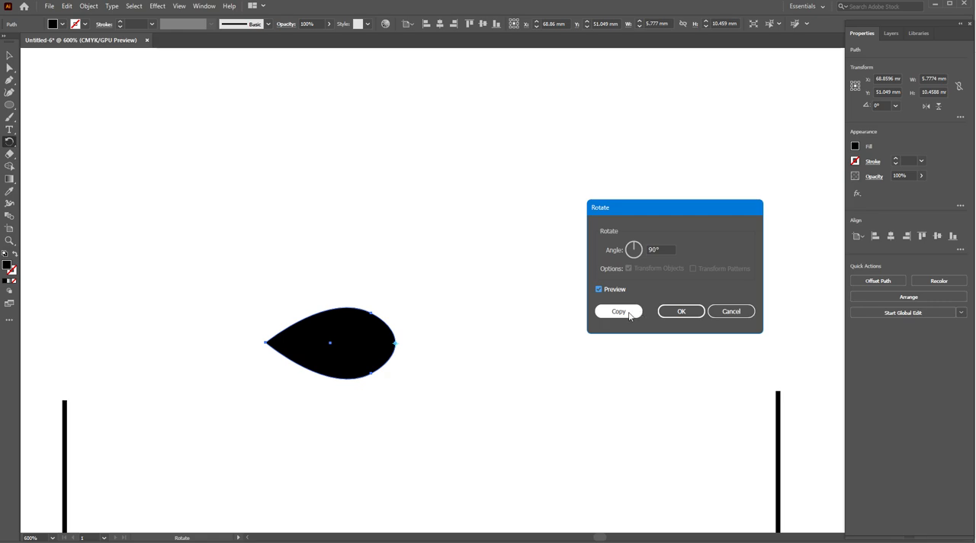
pyautogui.click(629, 315)
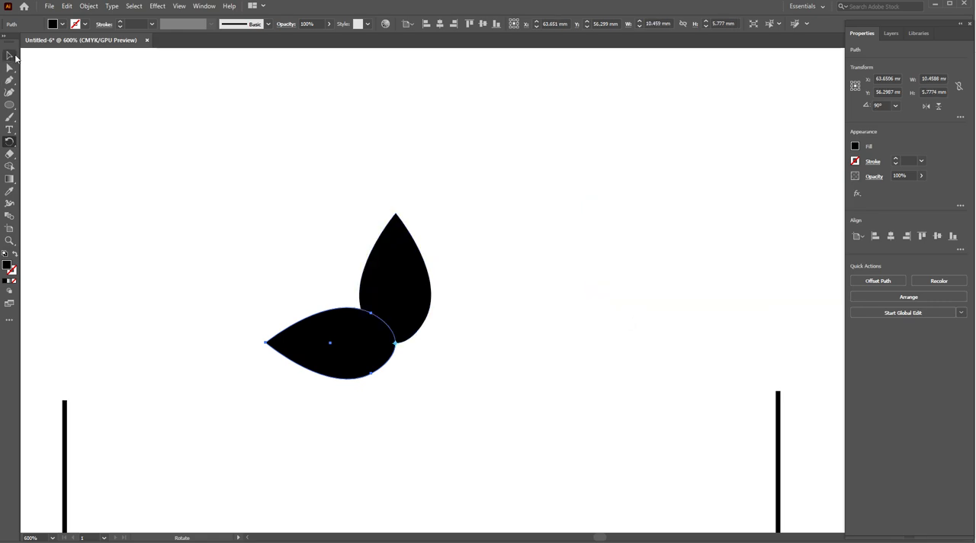
# - Repeat the rotated copy twice to complete a four-petal flower and group all the petals
pyautogui.hotkey('ctrl', 'd')
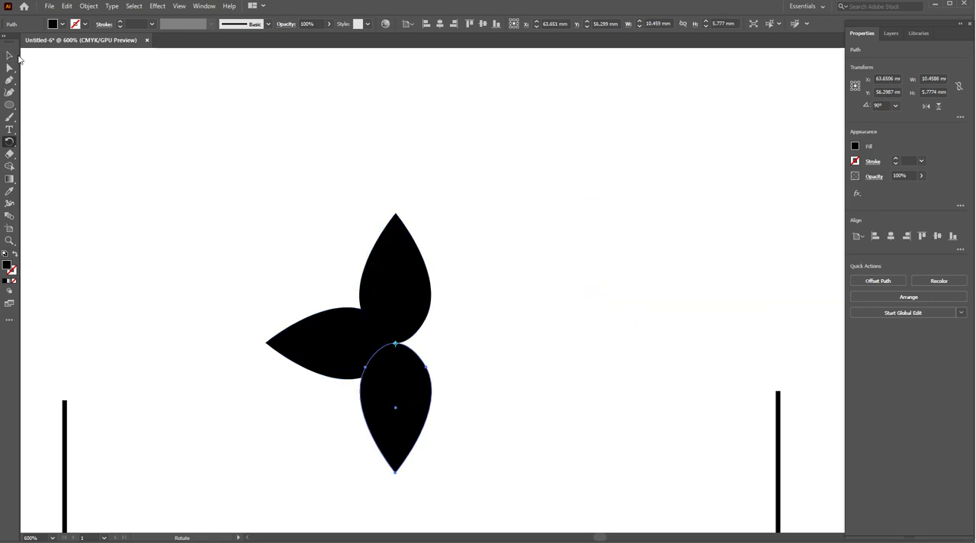
pyautogui.hotkey('ctrl', 'd')
pyautogui.click(8, 56)
pyautogui.scroll(-2, 423, 218)
pyautogui.moveTo(339, 205); pyautogui.dragTo(494, 337)
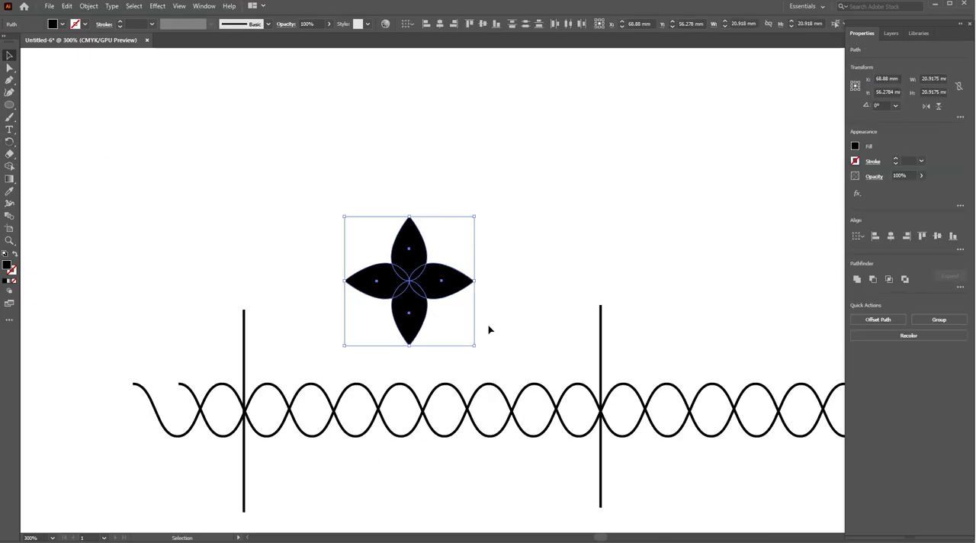
pyautogui.hotkey('ctrl', 'g')
# - Scale the flower group down around its center to about 11.7 mm wide and high
pyautogui.moveTo(475, 219); pyautogui.dragTo(446, 244)
pyautogui.scroll(4, 408, 295)
pyautogui.moveTo(406, 334); pyautogui.dragTo(450, 217)
pyautogui.scroll(-2, 457, 206)
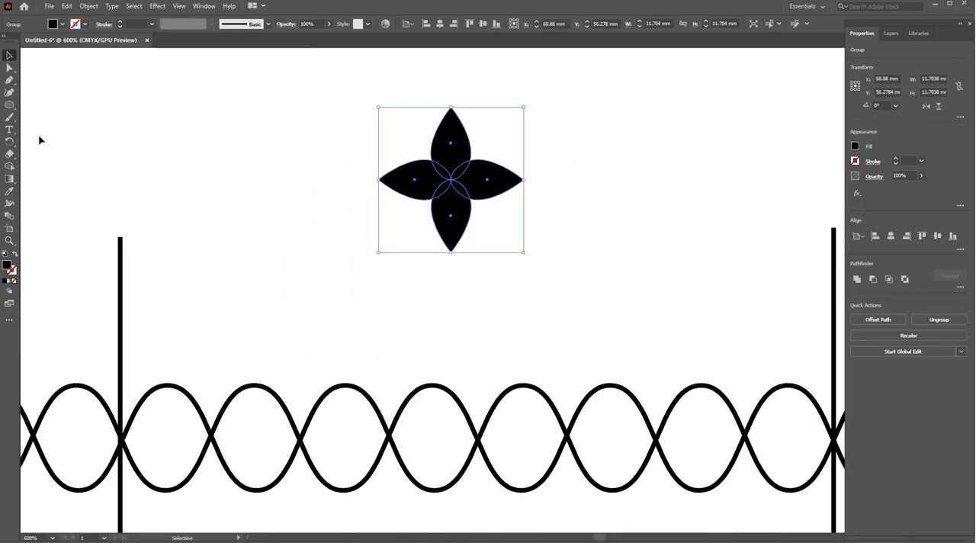
pyautogui.click(10, 171)
pyautogui.click(9, 142)
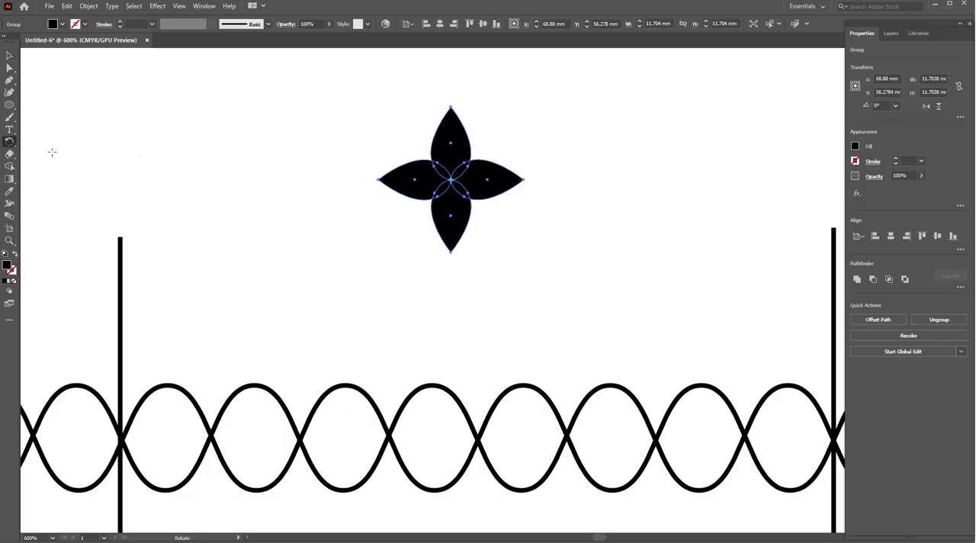
pyautogui.click(856, 146)
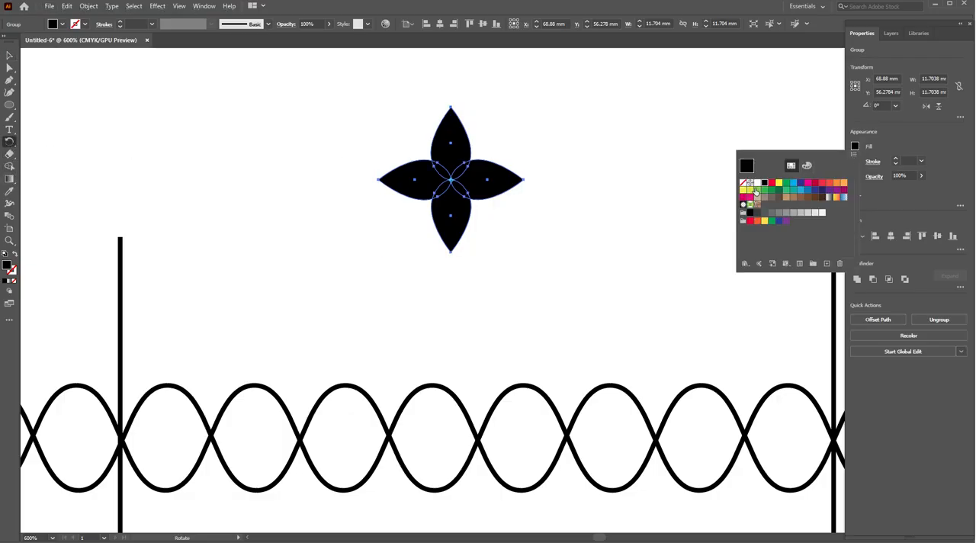
pyautogui.click(755, 186)
pyautogui.hotkey('ctrl', 'z')
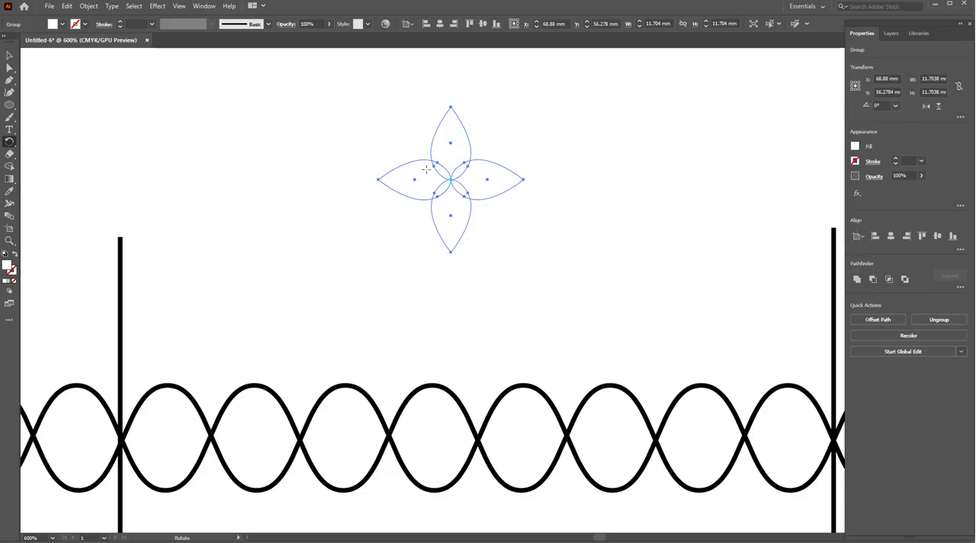
pyautogui.hotkey('ctrl', 'z')
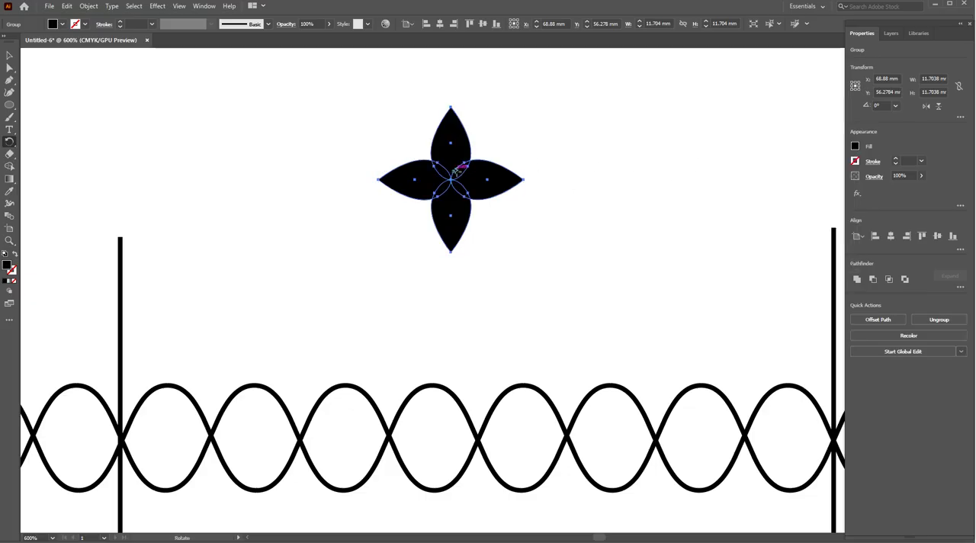
# - Fill the four overlapping areas at the flower's center with red using the Shape Builder tool
pyautogui.keyDown('alt'); pyautogui.click(461, 166); pyautogui.keyUp('alt')
pyautogui.click(738, 311)
pyautogui.click(9, 167)
pyautogui.click(856, 147)
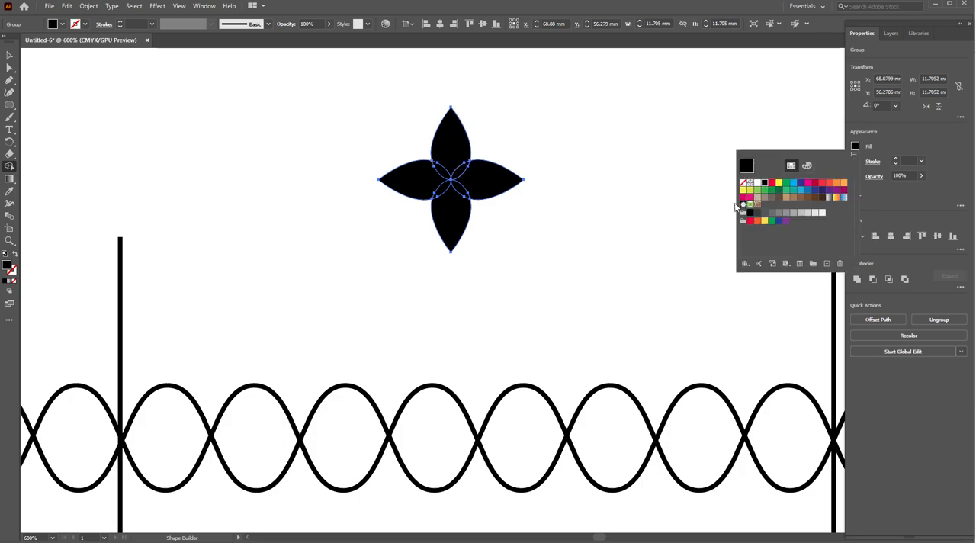
pyautogui.click(771, 183)
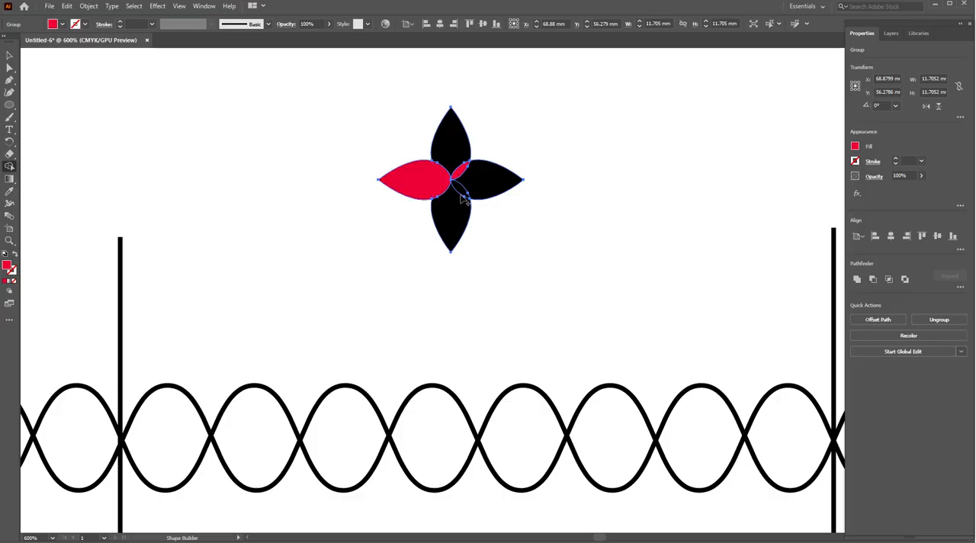
pyautogui.click(466, 195)
pyautogui.hotkey('ctrl', 'z')
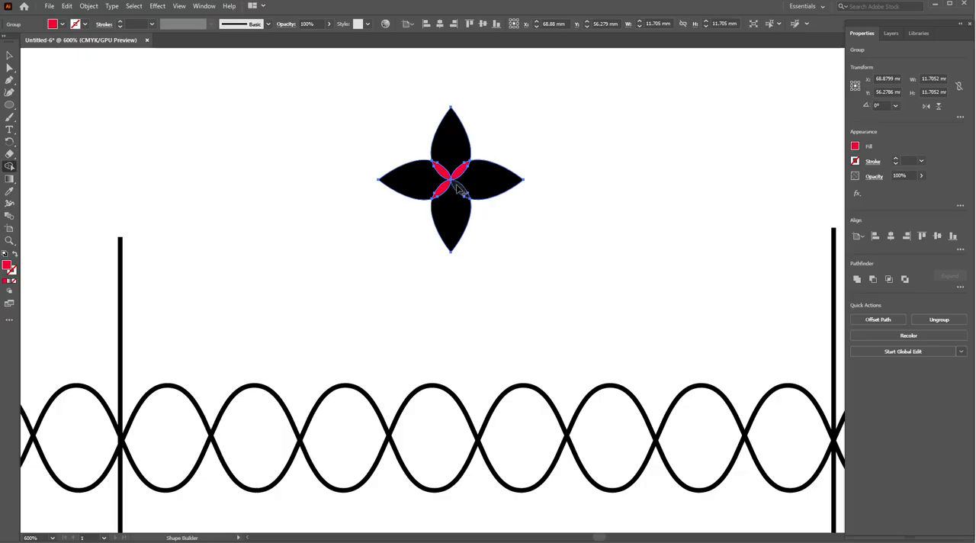
# - Scale the flower to about 5.86 mm and place one copy each in the first and last wave loops between the vertical lines
pyautogui.click(9, 55)
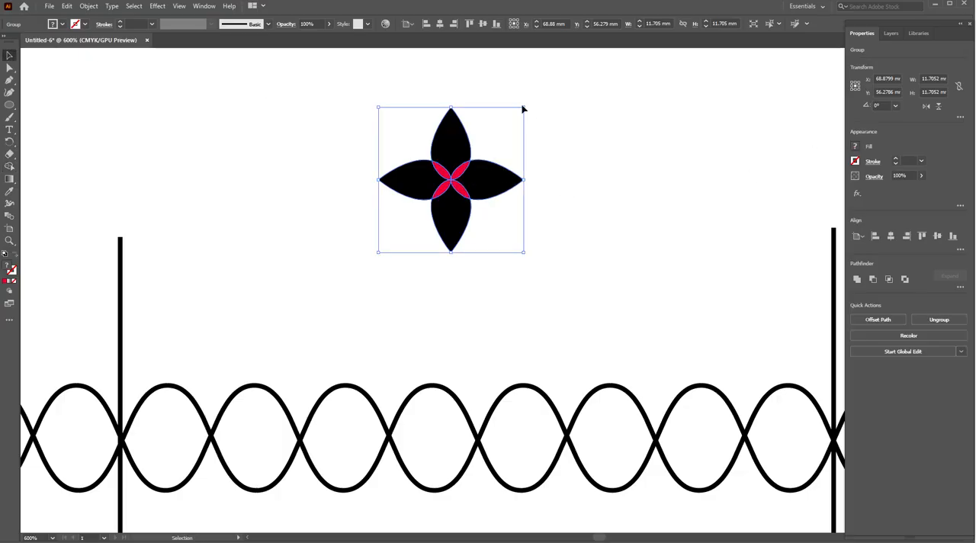
pyautogui.moveTo(521, 107); pyautogui.dragTo(488, 143)
pyautogui.moveTo(431, 176); pyautogui.dragTo(568, 240)
pyautogui.scroll(-1, 207, 268)
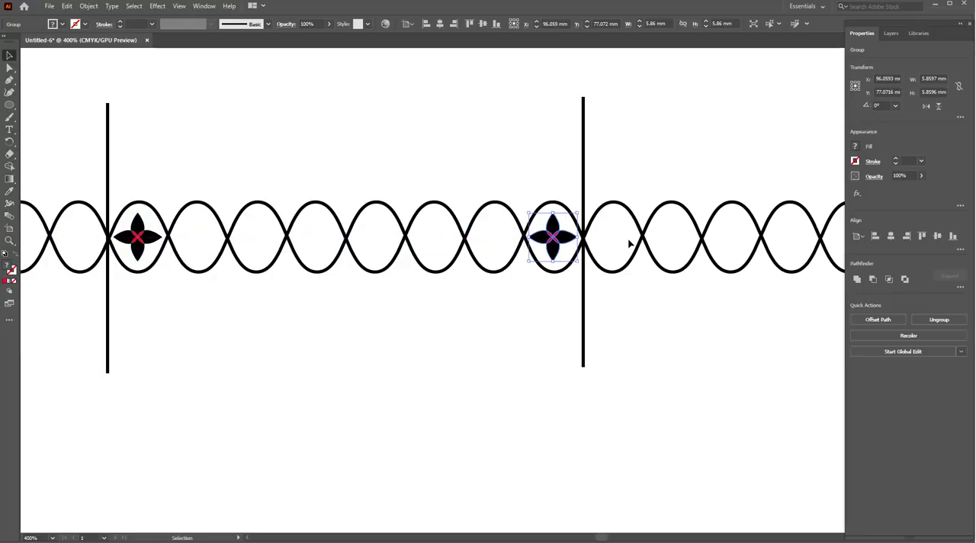
# - Create a blend between the two flowers and open its blend options
pyautogui.keyDown('shift'); pyautogui.click(136, 230); pyautogui.keyUp('shift')
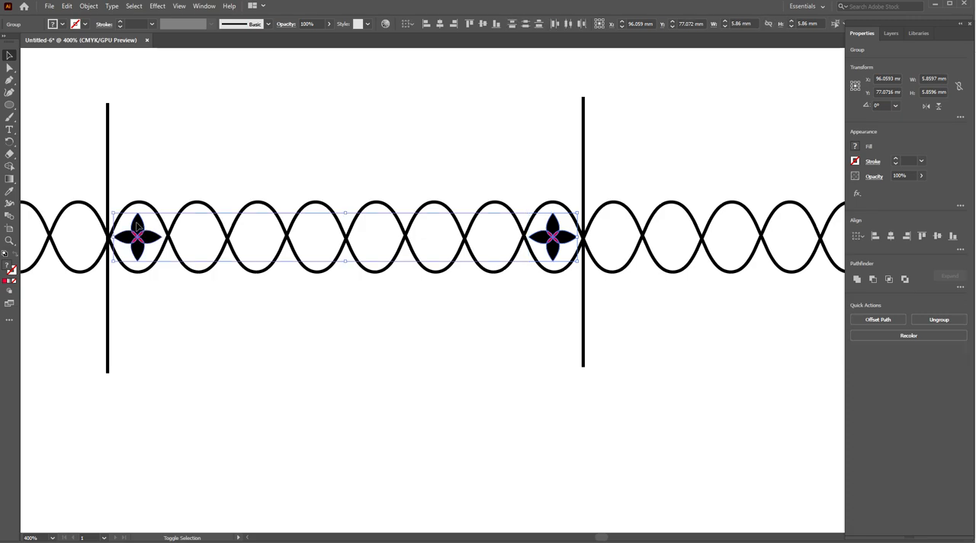
pyautogui.click(86, 7)
pyautogui.moveTo(141, 295)
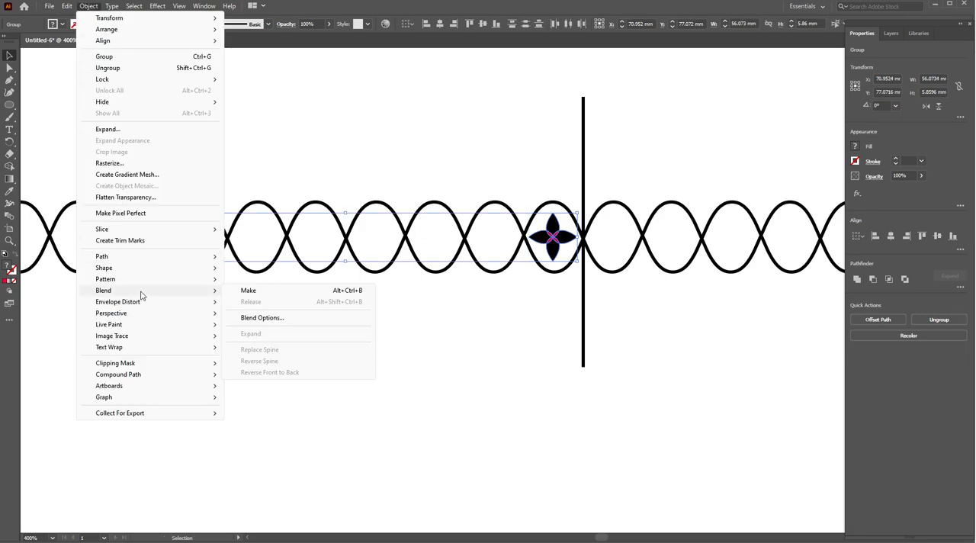
pyautogui.click(269, 291)
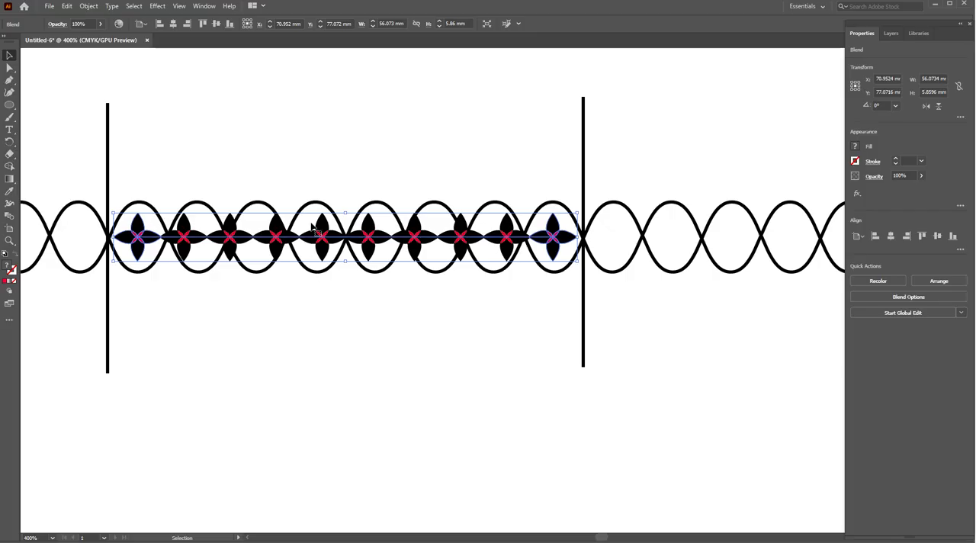
pyautogui.click(89, 6)
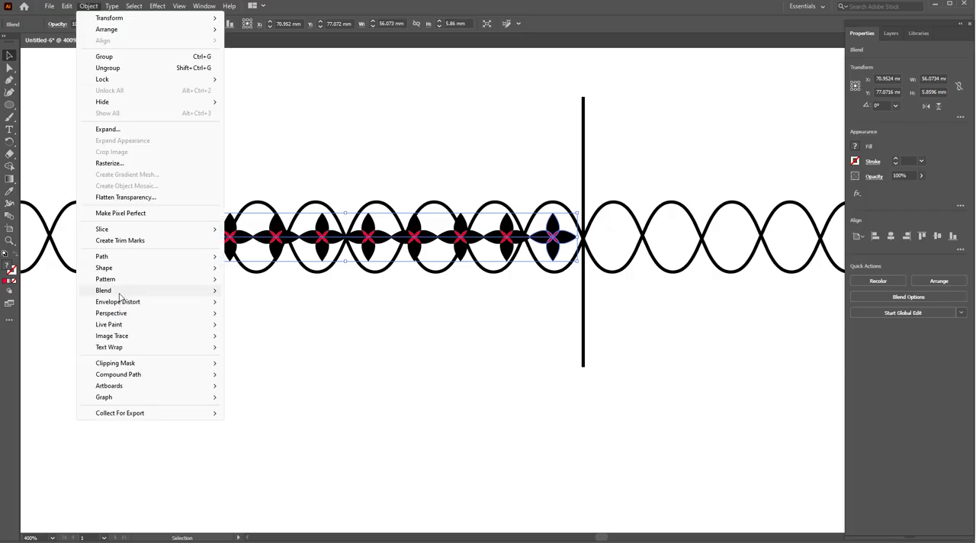
pyautogui.moveTo(122, 293)
pyautogui.click(263, 318)
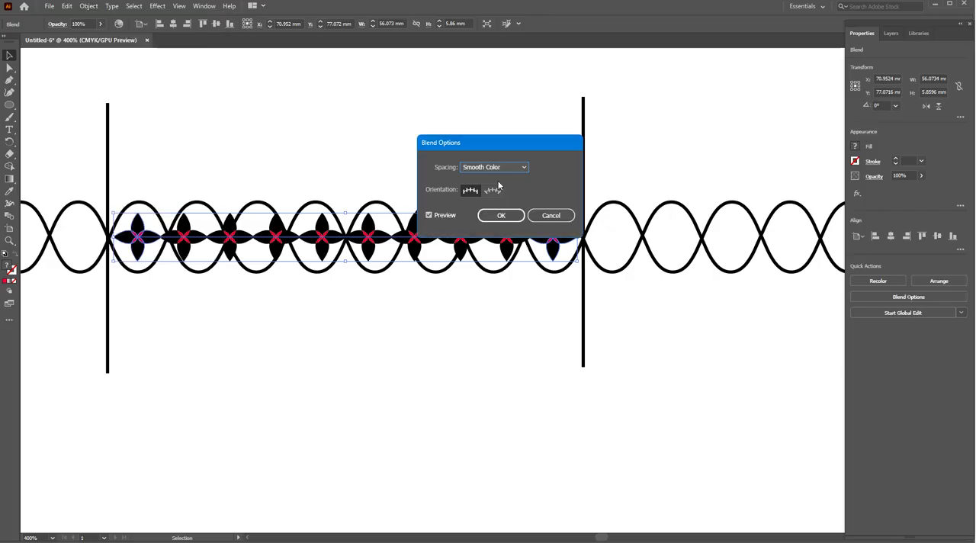
# - Try a Specified Distance spacing of 1 mm for the flower blend
pyautogui.click(521, 169)
pyautogui.click(506, 203)
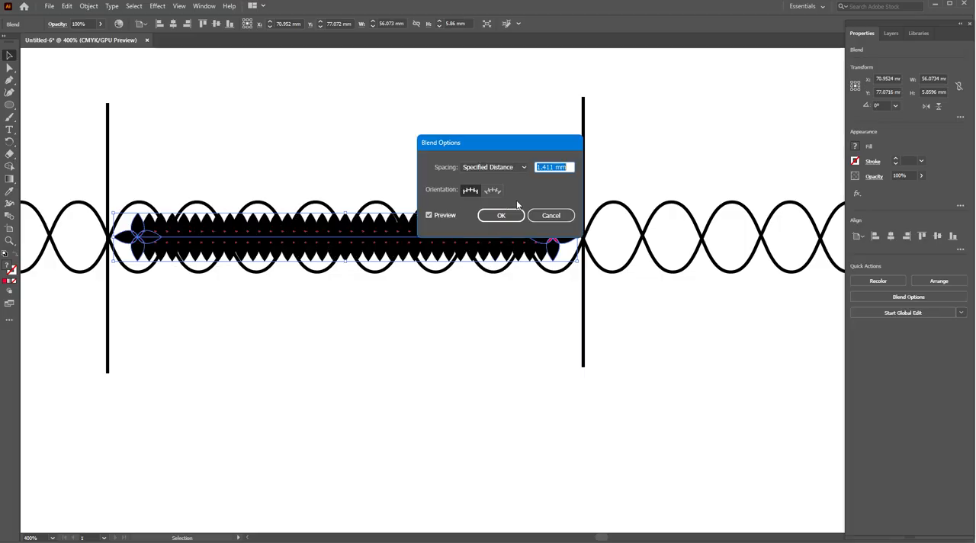
pyautogui.write('1')
pyautogui.press('Tab')
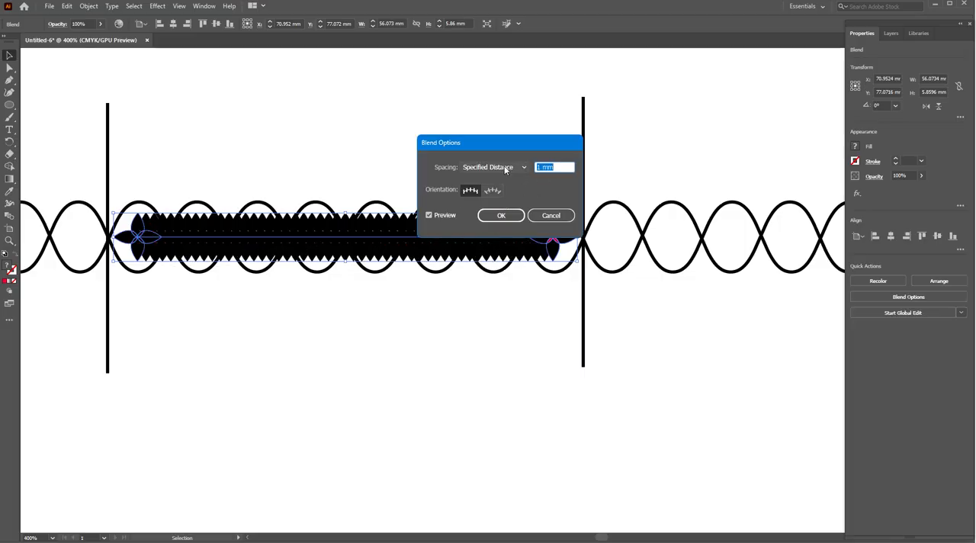
# - Set the flower blend's spacing to Specified Steps with 6 steps and apply it
pyautogui.click(505, 169)
pyautogui.click(506, 192)
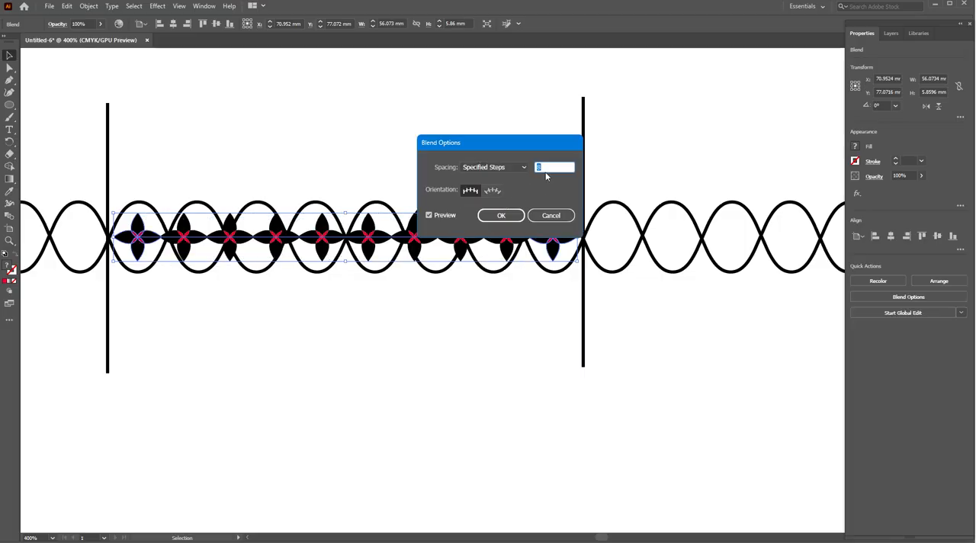
pyautogui.press('Down')
pyautogui.press('Down')
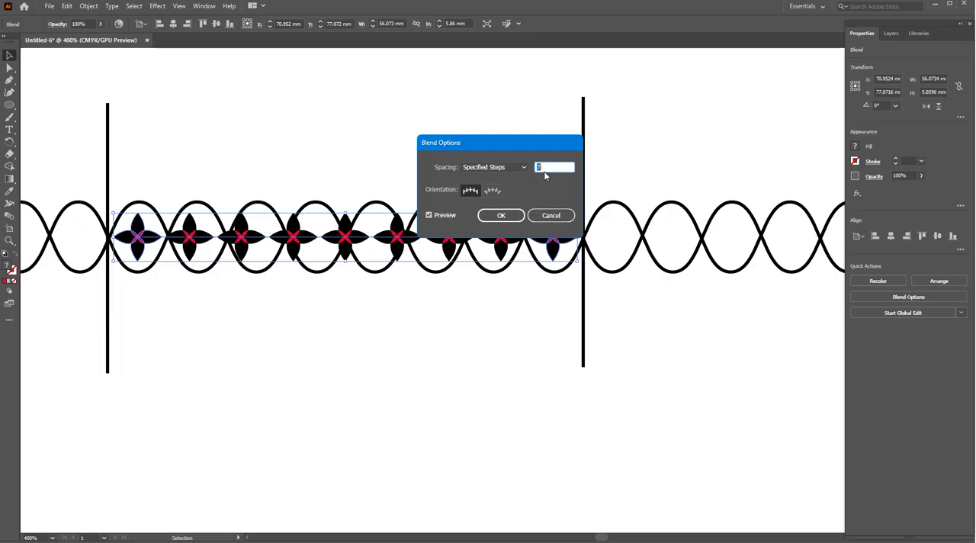
pyautogui.click(501, 215)
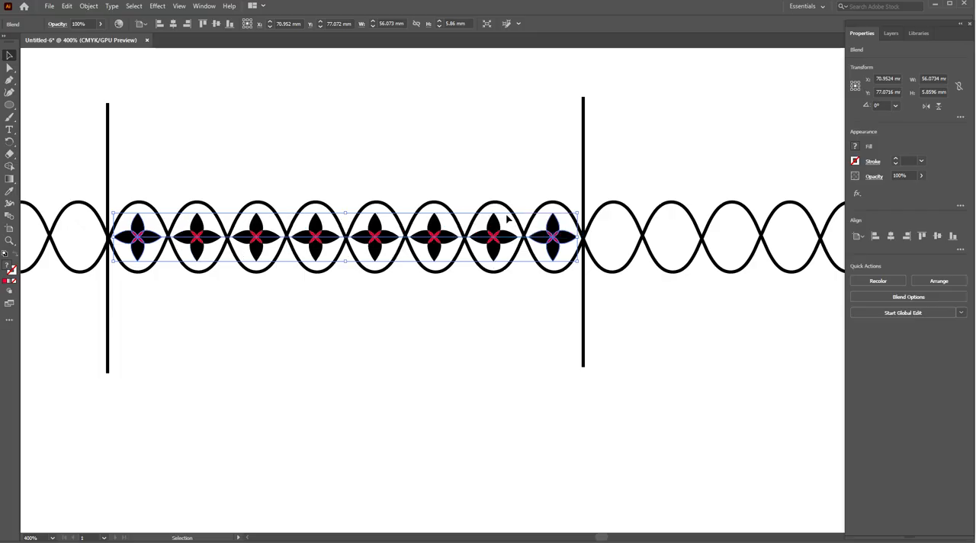
# - Draw a horizontal line about 84.25 mm long above the waves, crossing both vertical lines
pyautogui.keyDown('alt'); pyautogui.scroll(-2, 289, 231); pyautogui.keyUp('alt')
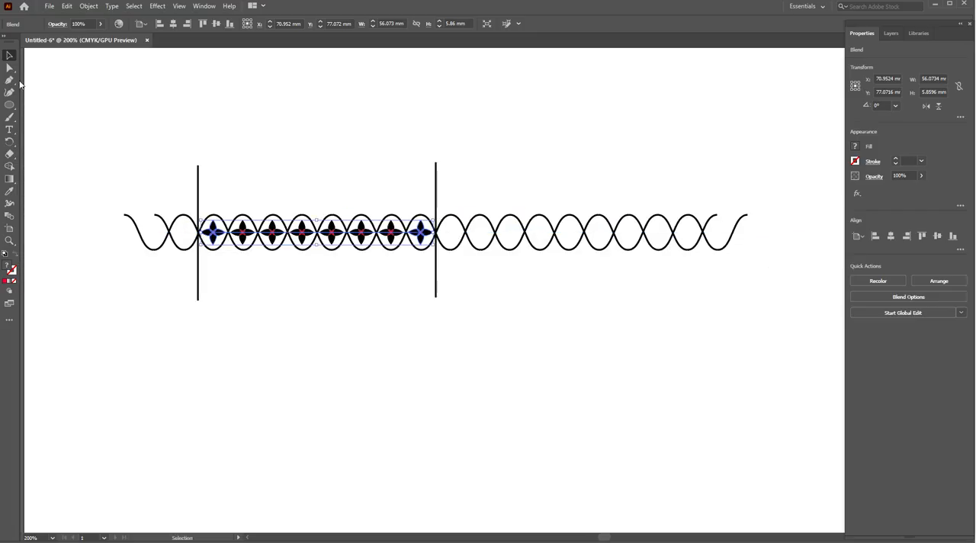
pyautogui.keyDown('alt'); pyautogui.scroll(1, 216, 239); pyautogui.keyUp('alt')
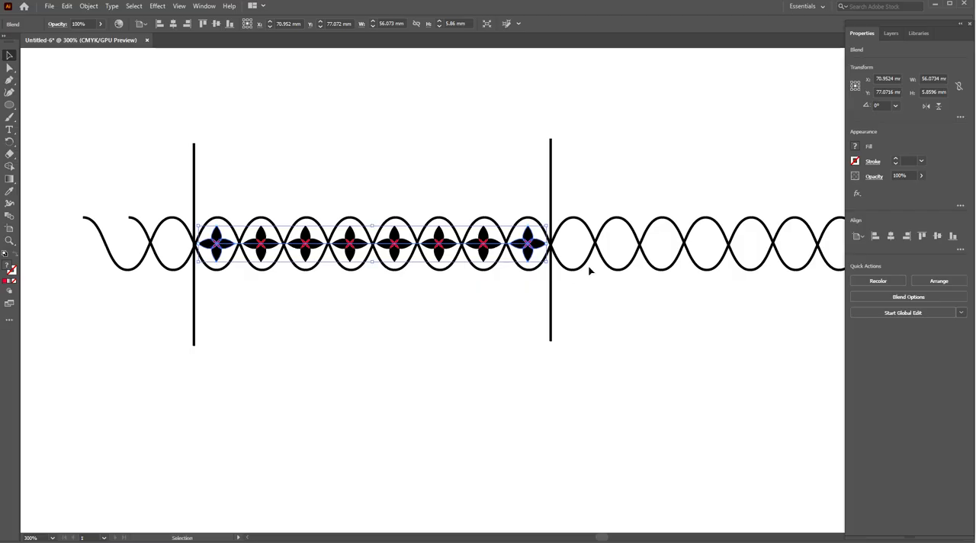
pyautogui.keyDown('alt'); pyautogui.click(12, 109); pyautogui.keyUp('alt')
pyautogui.keyDown('alt'); pyautogui.click(12, 109); pyautogui.keyUp('alt')
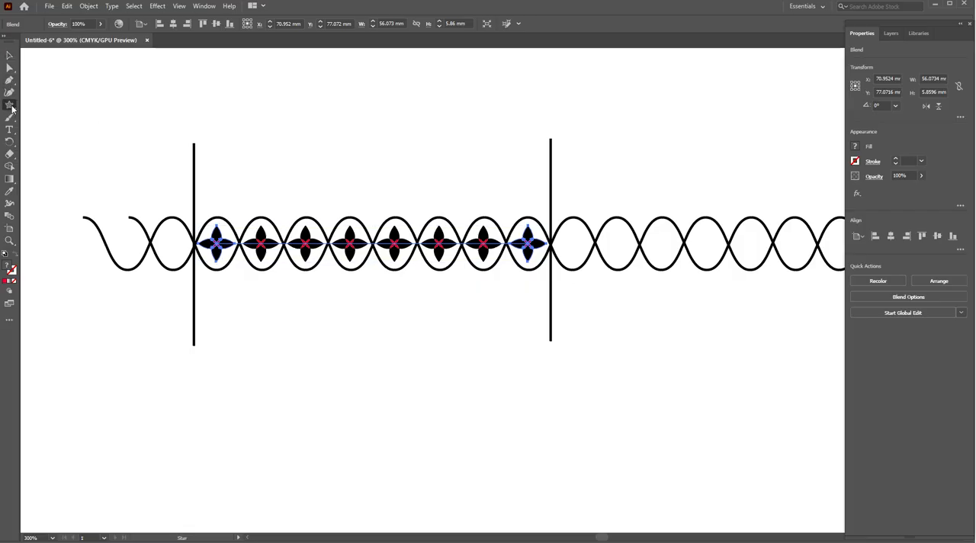
pyautogui.moveTo(118, 174); pyautogui.dragTo(642, 174)
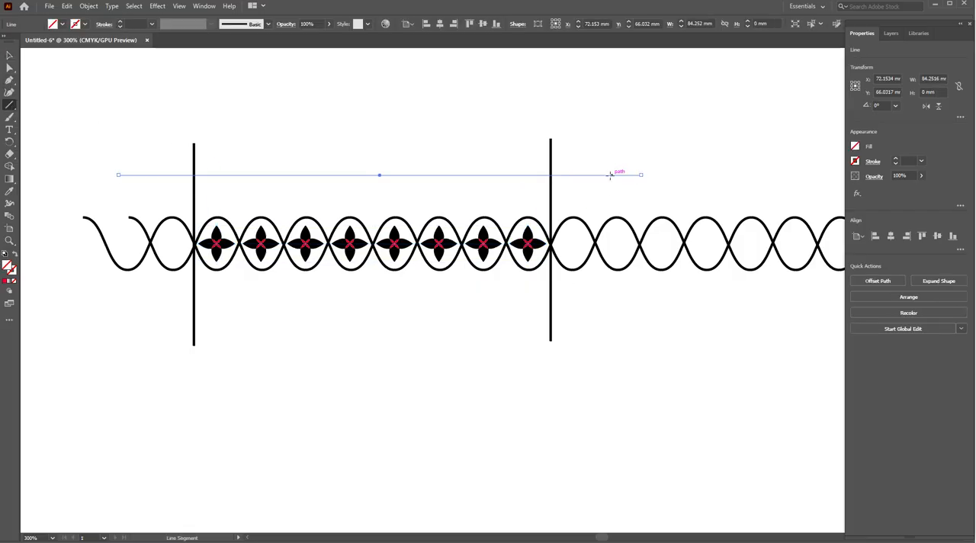
pyautogui.click(159, 6)
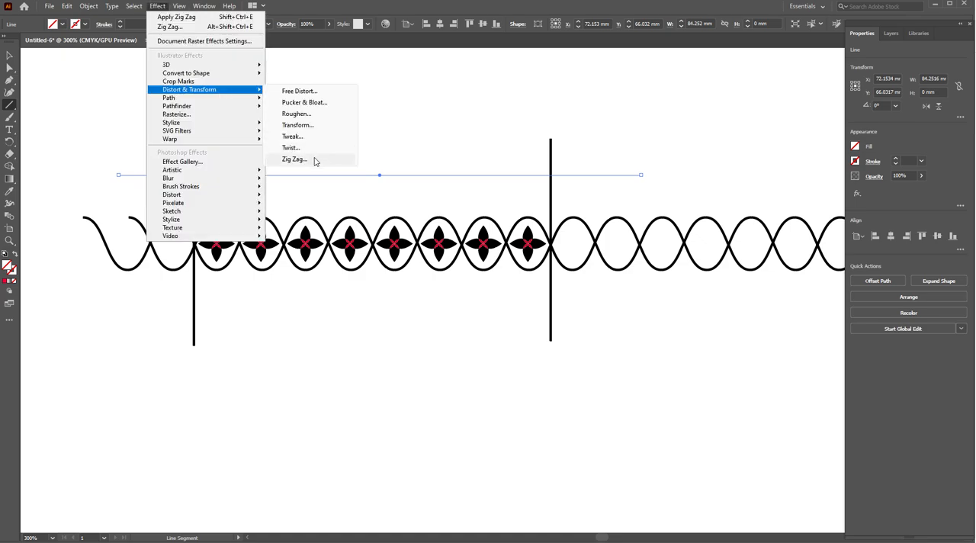
pyautogui.moveTo(469, 231); pyautogui.dragTo(476, 260)
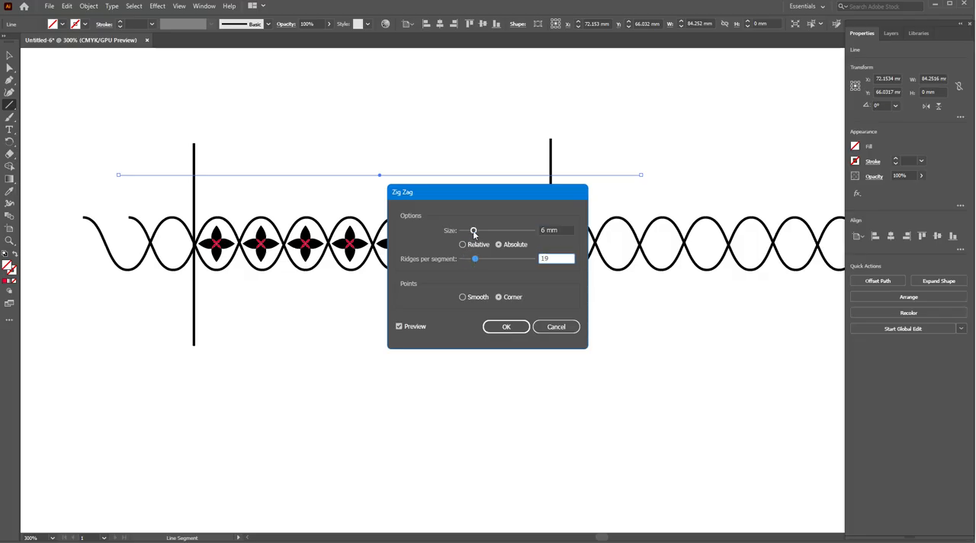
pyautogui.click(556, 327)
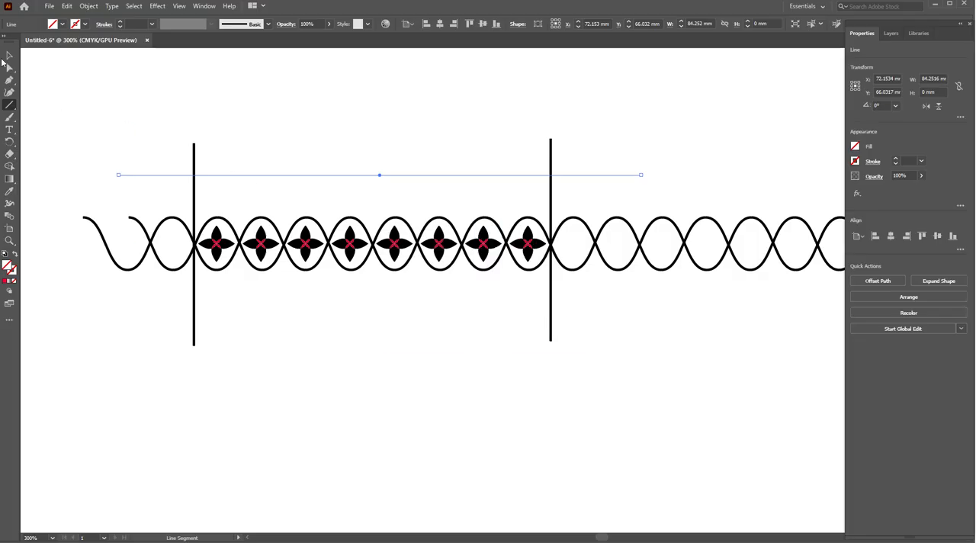
# - Give the horizontal line above the waves a 1 pt stroke
pyautogui.press('v')
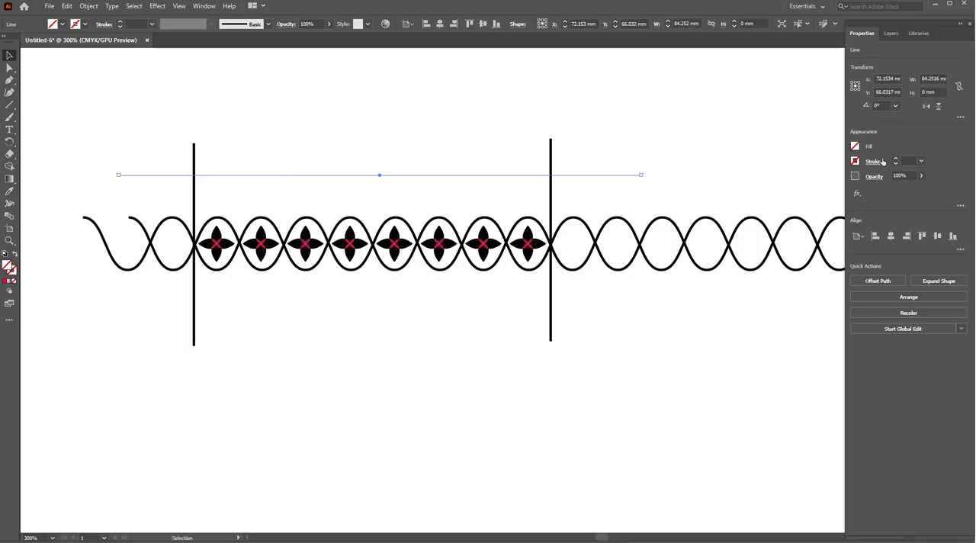
pyautogui.click(921, 161)
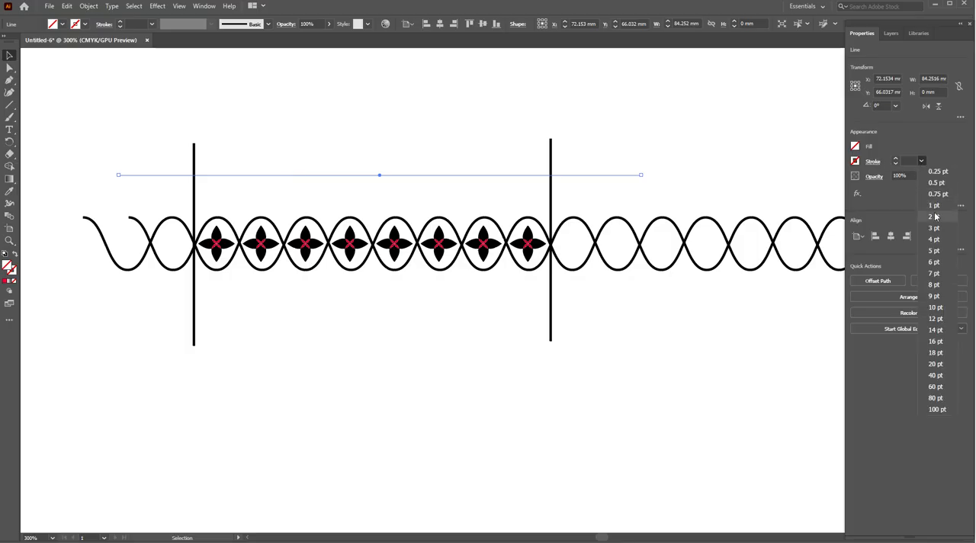
pyautogui.click(934, 206)
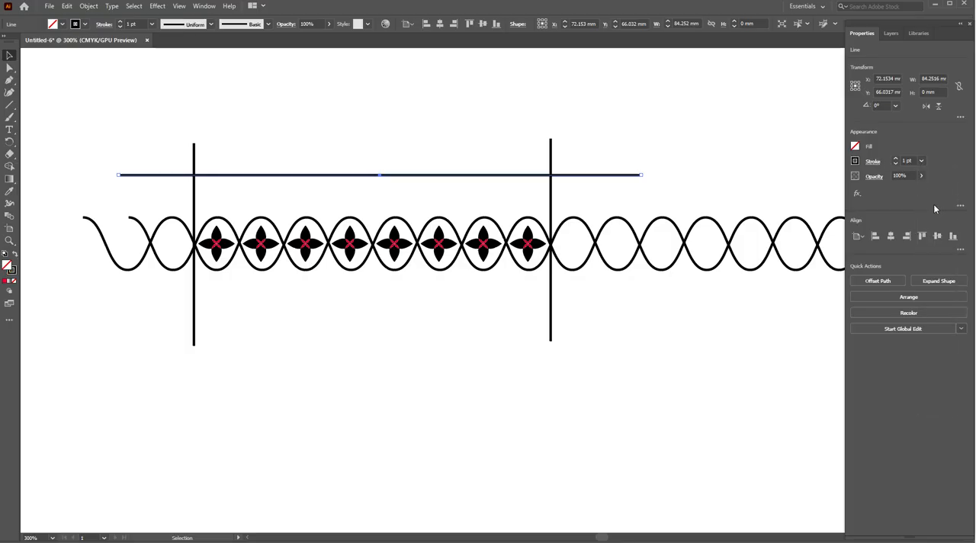
# - Apply a Zig Zag effect to the horizontal line with absolute size 0.5 mm, 46 ridges per segment and smooth points
pyautogui.click(162, 7)
pyautogui.moveTo(198, 89)
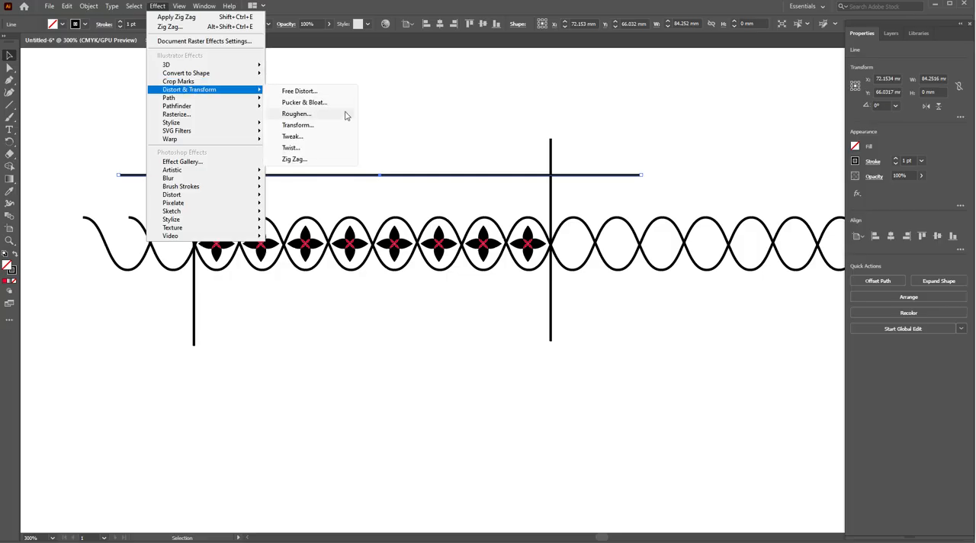
pyautogui.click(295, 159)
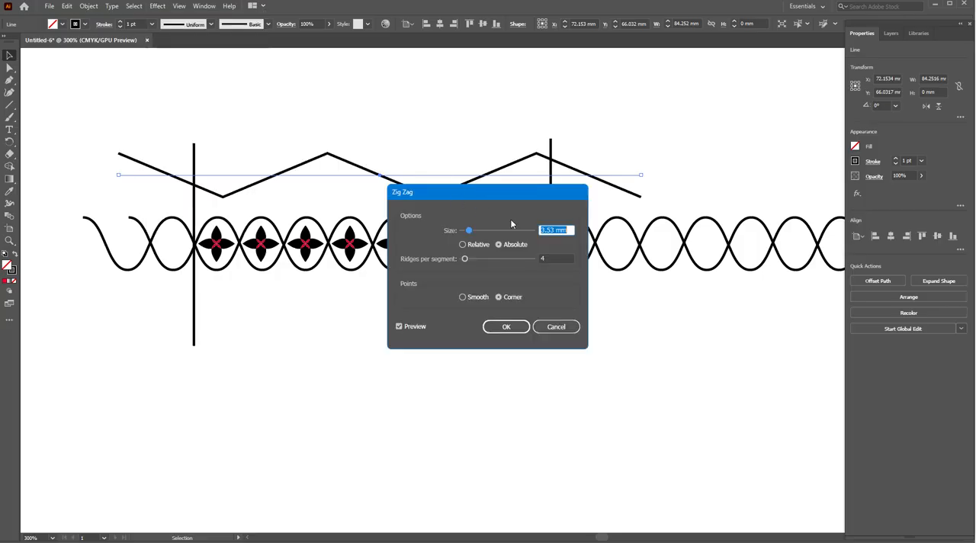
pyautogui.moveTo(470, 230)
pyautogui.mouseDown()
pyautogui.moveTo(489, 229)
pyautogui.moveTo(473, 234)
pyautogui.moveTo(490, 260)
pyautogui.moveTo(464, 230)
pyautogui.mouseUp()
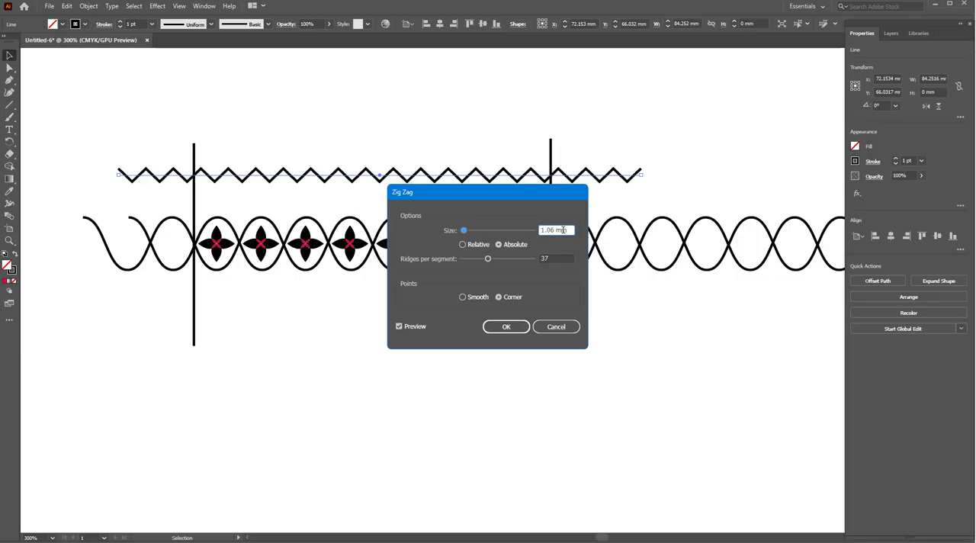
pyautogui.moveTo(574, 231); pyautogui.dragTo(525, 227)
pyautogui.press('Down')
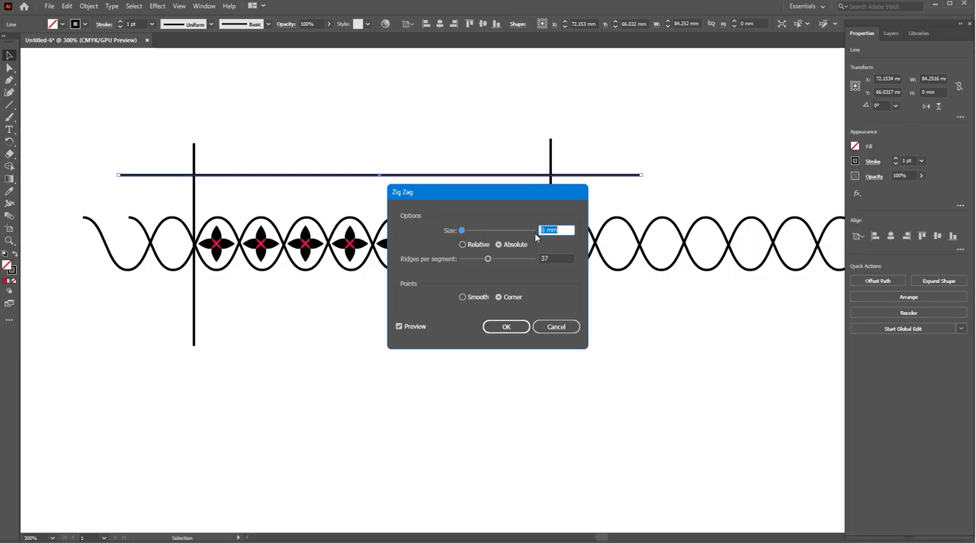
pyautogui.moveTo(491, 260)
pyautogui.mouseDown()
pyautogui.moveTo(504, 261)
pyautogui.moveTo(494, 257)
pyautogui.mouseUp()
pyautogui.click(475, 297)
pyautogui.click(558, 230)
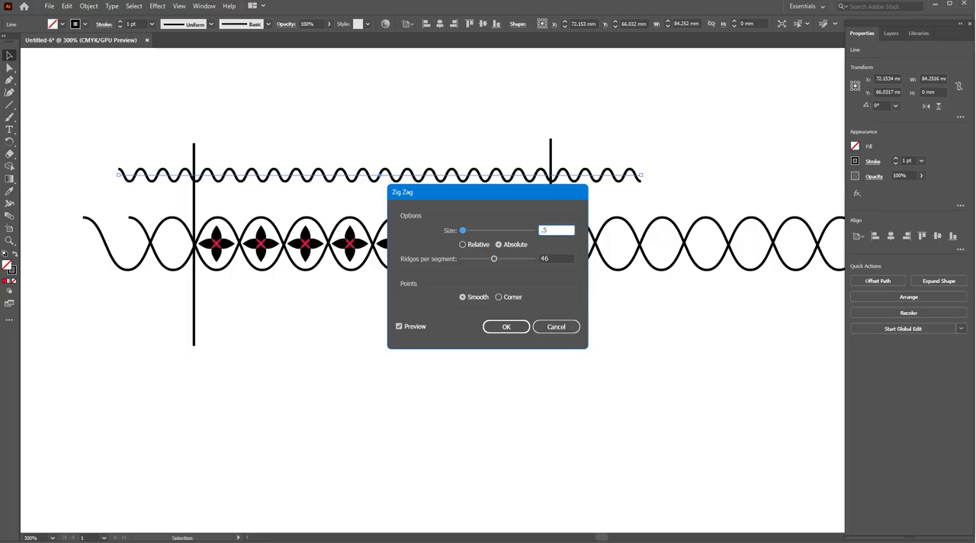
pyautogui.press('Return')
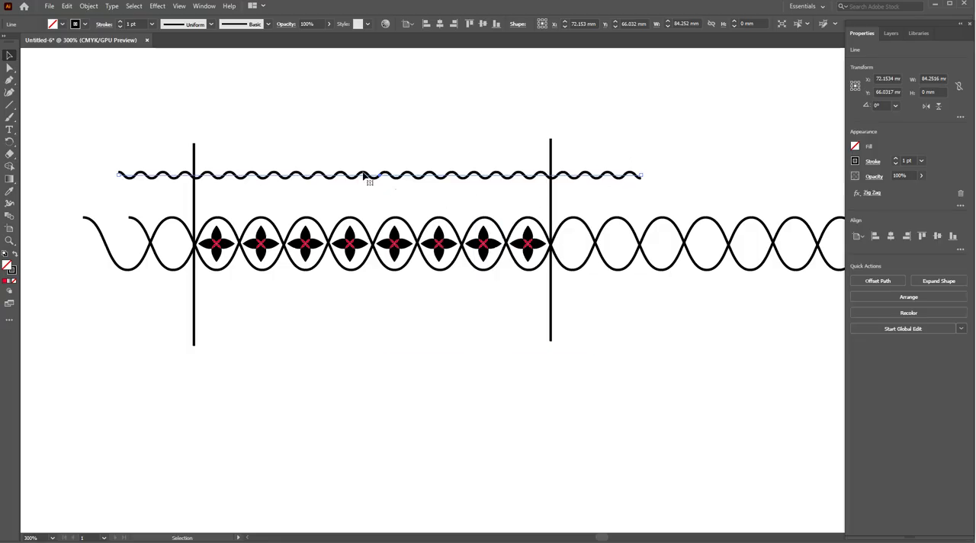
# - Move the fine wavy line down to just above the interlaced waves and place a copy of it just below them
pyautogui.click(221, 113)
pyautogui.click(361, 177)
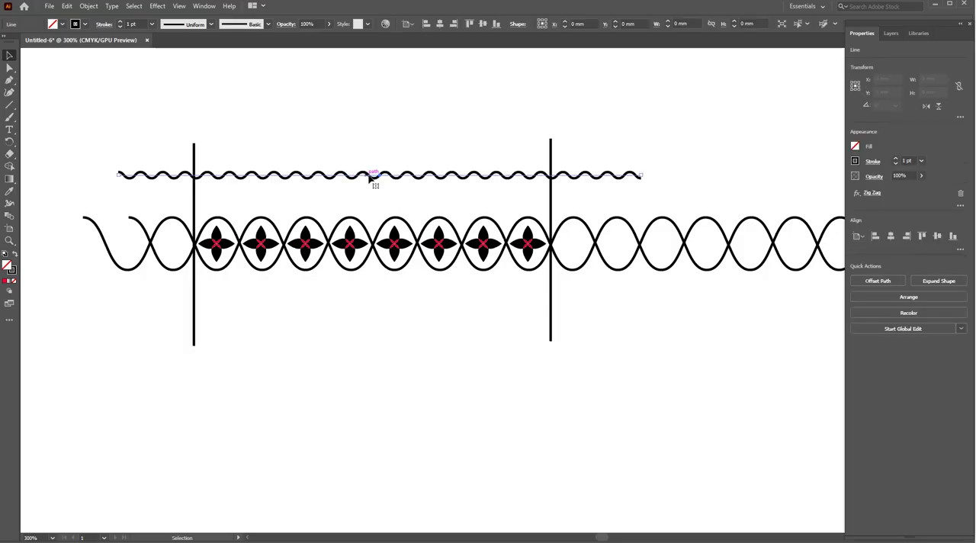
pyautogui.click(385, 180)
pyautogui.click(389, 180)
pyautogui.press('Down')
pyautogui.press('Down')
pyautogui.press('Down')
pyautogui.press('Down')
pyautogui.press('Down')
pyautogui.press('Down')
pyautogui.press('Down')
pyautogui.press('Down')
pyautogui.press('Down')
pyautogui.press('Down')
pyautogui.press('Down')
pyautogui.press('Down')
pyautogui.press('Down')
pyautogui.press('Down')
pyautogui.press('Down')
pyautogui.press('Right')
pyautogui.press('Right')
pyautogui.press('Right')
pyautogui.press('Right')
pyautogui.press('Right')
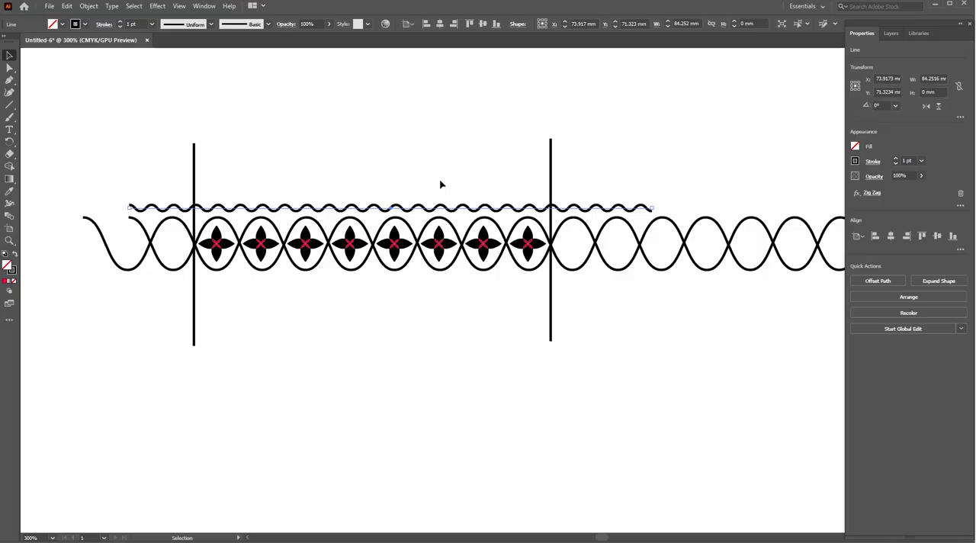
pyautogui.press('Left')
pyautogui.press('Down')
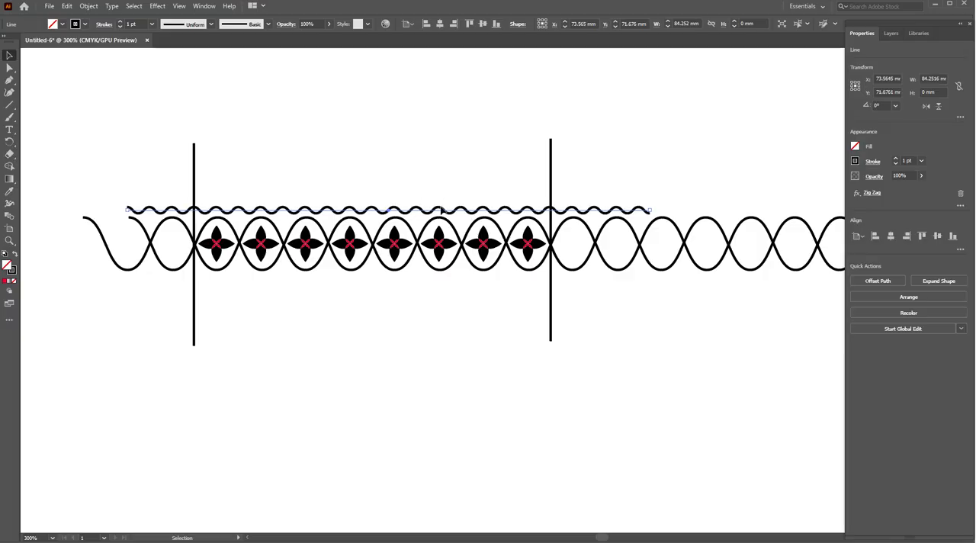
pyautogui.moveTo(437, 211)
pyautogui.mouseDown()
pyautogui.moveTo(462, 263)
pyautogui.moveTo(425, 277)
pyautogui.mouseUp()
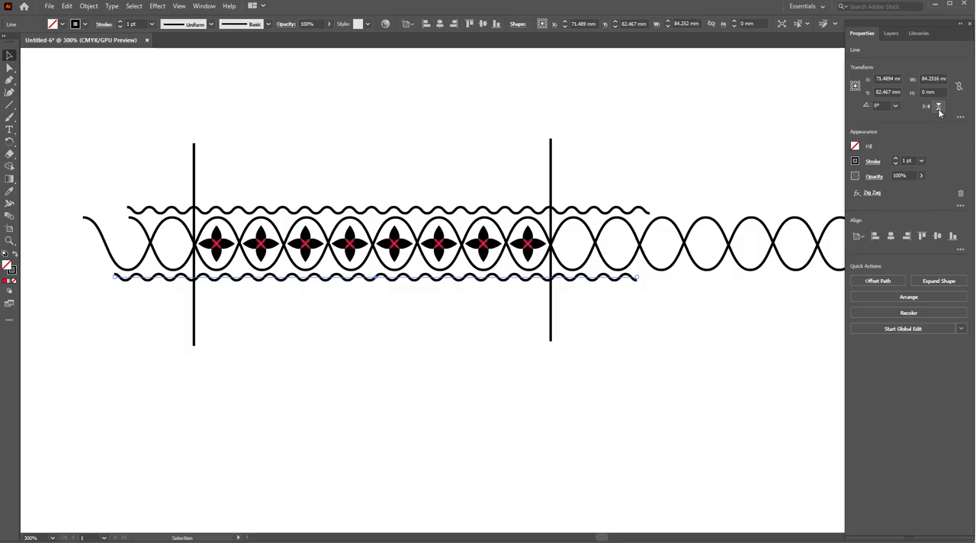
# - Select all the artwork and expand its appearance
pyautogui.scroll(-1, 229, 190)
pyautogui.keyDown('alt'); pyautogui.scroll(-2, 166, 164); pyautogui.keyUp('alt')
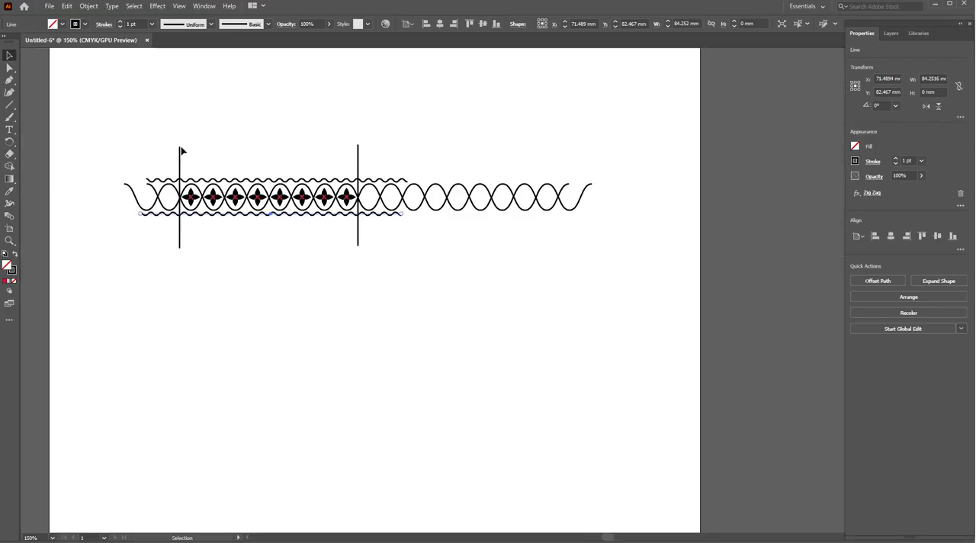
pyautogui.moveTo(115, 114); pyautogui.dragTo(570, 255)
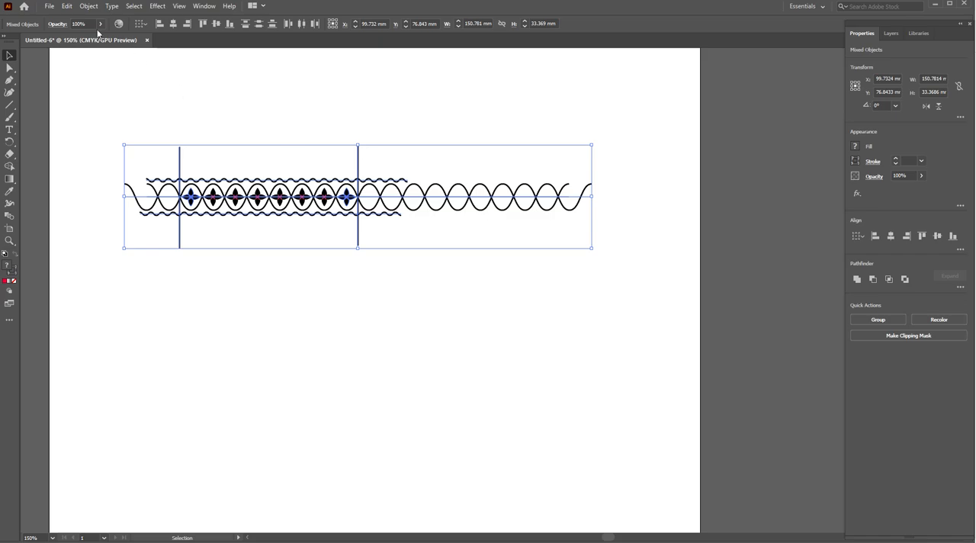
pyautogui.click(88, 7)
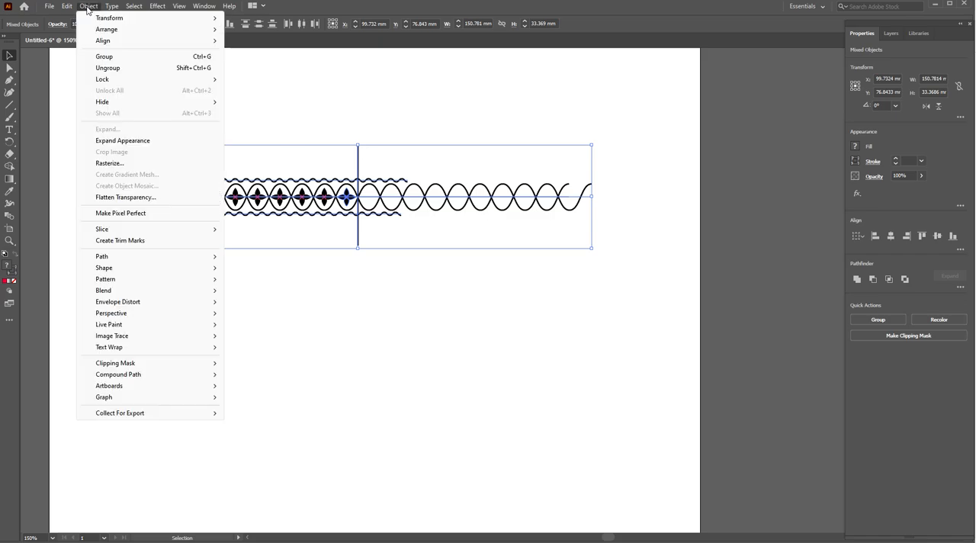
pyautogui.click(132, 145)
# - With the Shape Builder tool, remove all wave segments extending outside the left vertical line
pyautogui.scroll(1, 223, 200)
pyautogui.moveTo(224, 200); pyautogui.dragTo(322, 223)
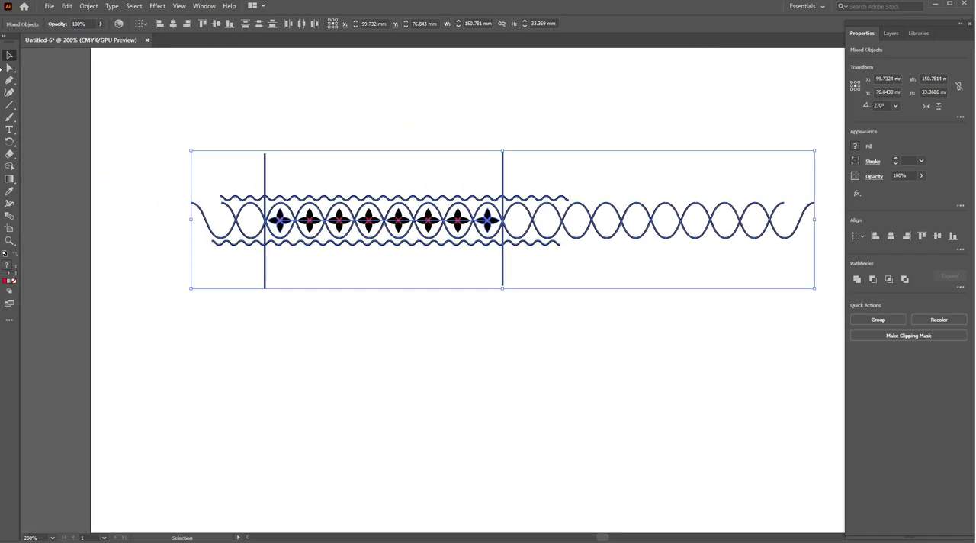
pyautogui.click(9, 166)
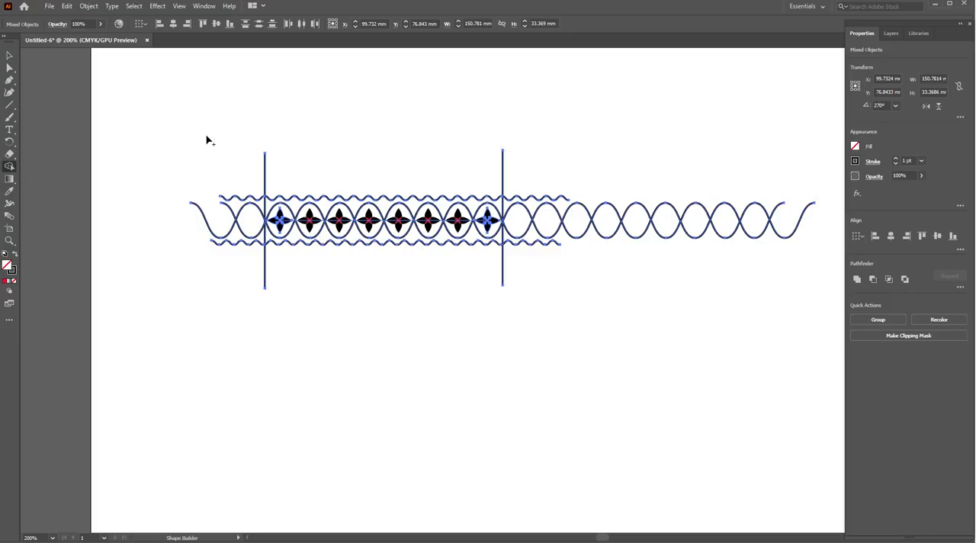
pyautogui.moveTo(244, 206); pyautogui.dragTo(244, 292)
pyautogui.scroll(3, 242, 261)
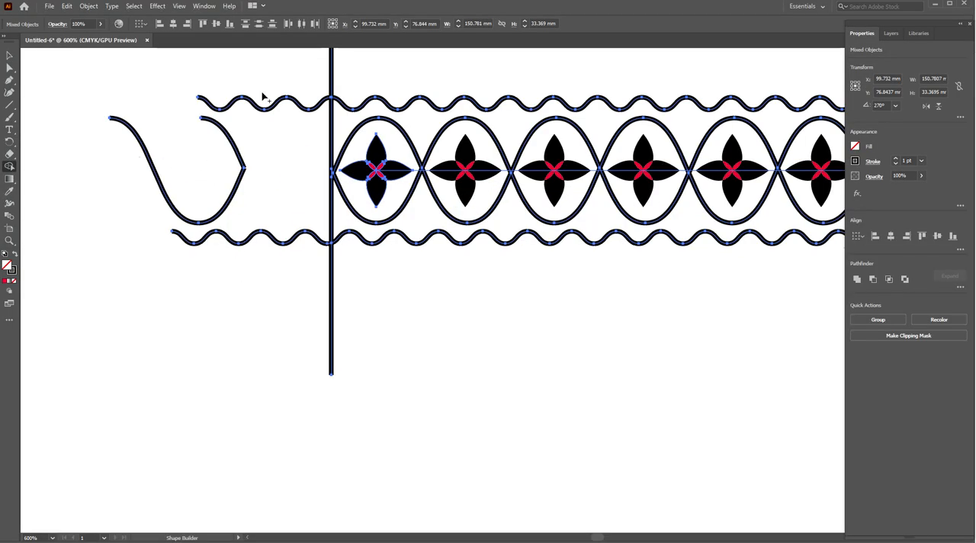
pyautogui.scroll(2, 268, 108)
pyautogui.moveTo(287, 96); pyautogui.dragTo(250, 320)
pyautogui.moveTo(244, 279)
pyautogui.mouseDown()
pyautogui.moveTo(168, 192)
pyautogui.moveTo(251, 125)
pyautogui.moveTo(317, 133)
pyautogui.mouseUp()
# - With the Shape Builder tool, remove all wave segments extending outside the right vertical line
pyautogui.scroll(-1, 414, 99)
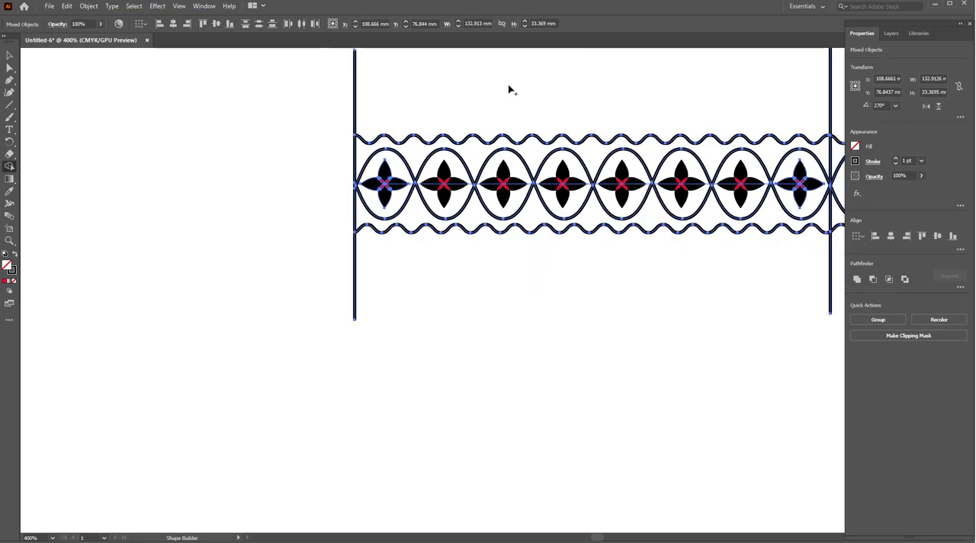
pyautogui.moveTo(503, 89); pyautogui.dragTo(268, 184)
pyautogui.moveTo(619, 229)
pyautogui.mouseDown()
pyautogui.moveTo(676, 344)
pyautogui.moveTo(636, 221)
pyautogui.moveTo(653, 250)
pyautogui.moveTo(427, 193)
pyautogui.moveTo(209, 166)
pyautogui.mouseUp()
pyautogui.moveTo(118, 170); pyautogui.dragTo(732, 188)
pyautogui.moveTo(688, 163); pyautogui.dragTo(202, 156)
pyautogui.moveTo(151, 185); pyautogui.dragTo(211, 194)
pyautogui.moveTo(212, 250)
pyautogui.mouseDown()
pyautogui.moveTo(120, 213)
pyautogui.moveTo(141, 200)
pyautogui.mouseUp()
pyautogui.moveTo(163, 134); pyautogui.dragTo(159, 129)
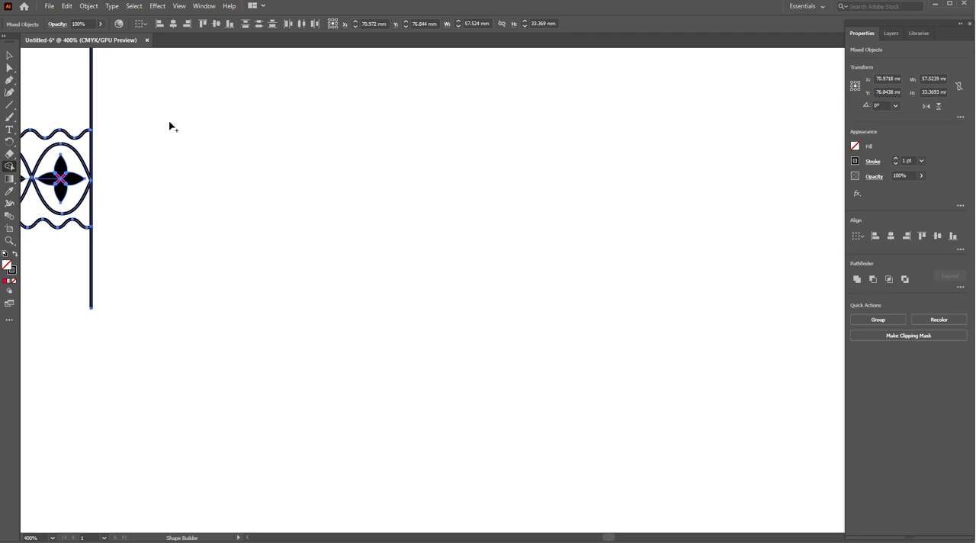
pyautogui.scroll(-2, 170, 125)
# - Delete both vertical guide lines, leaving only the trimmed border strip
pyautogui.moveTo(209, 153); pyautogui.dragTo(510, 183)
pyautogui.click(8, 54)
pyautogui.scroll(1, 261, 307)
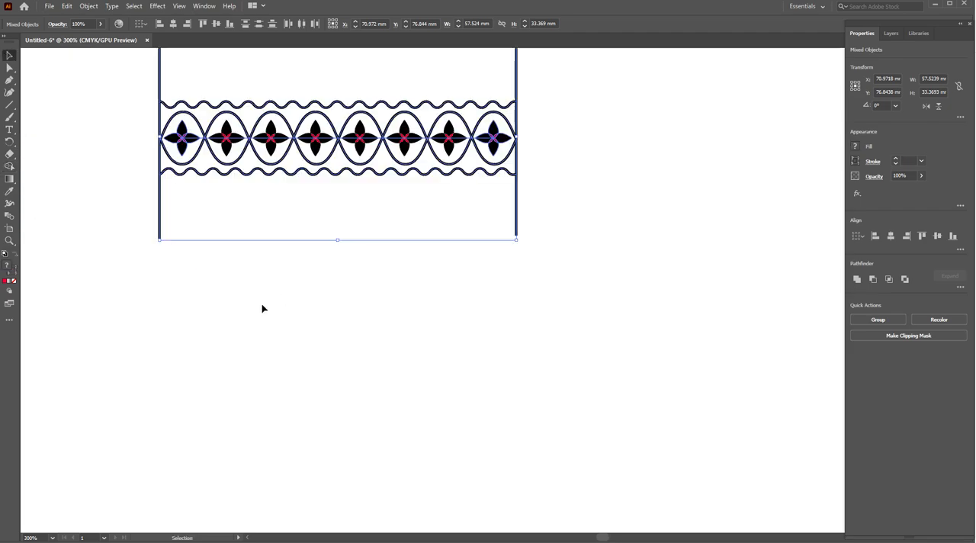
pyautogui.click(175, 222)
pyautogui.doubleClick(162, 218)
pyautogui.click(160, 217)
pyautogui.press('Delete')
pyautogui.click(517, 206)
pyautogui.press('Delete')
pyautogui.doubleClick(570, 206)
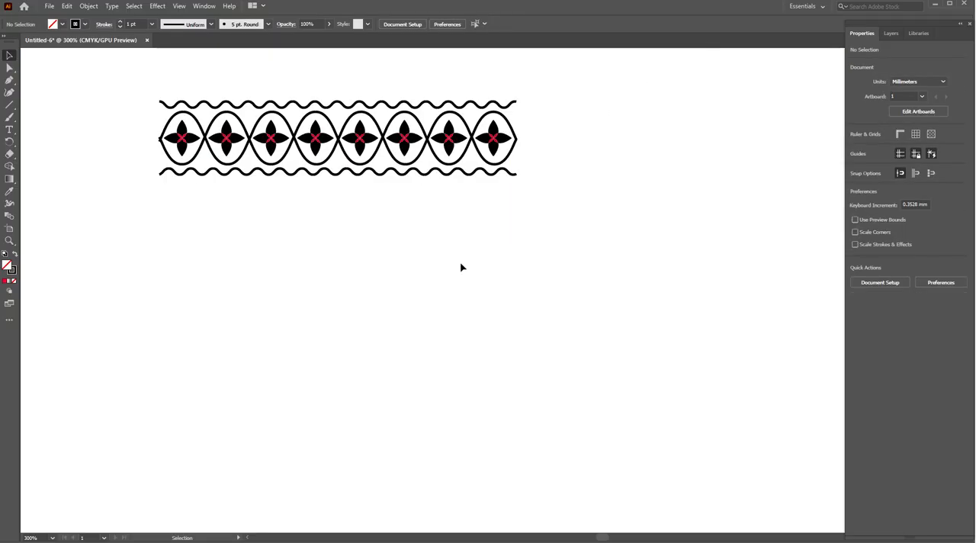
# - Add the whole border strip to the Brushes panel as a new Pattern Brush
pyautogui.scroll(-1, 389, 230)
pyautogui.moveTo(388, 231); pyautogui.dragTo(411, 352)
pyautogui.scroll(-2, 403, 334)
pyautogui.moveTo(263, 247); pyautogui.dragTo(523, 313)
pyautogui.click(205, 6)
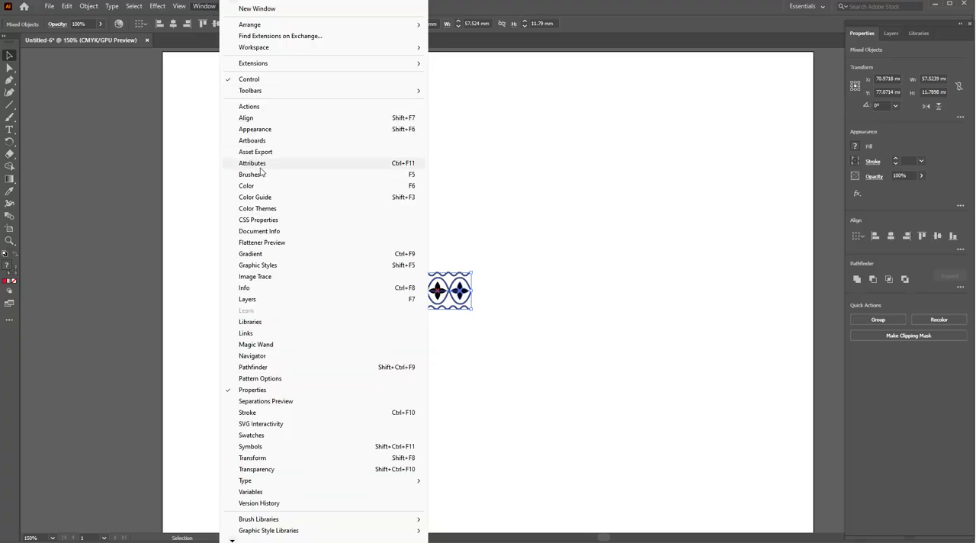
pyautogui.click(249, 175)
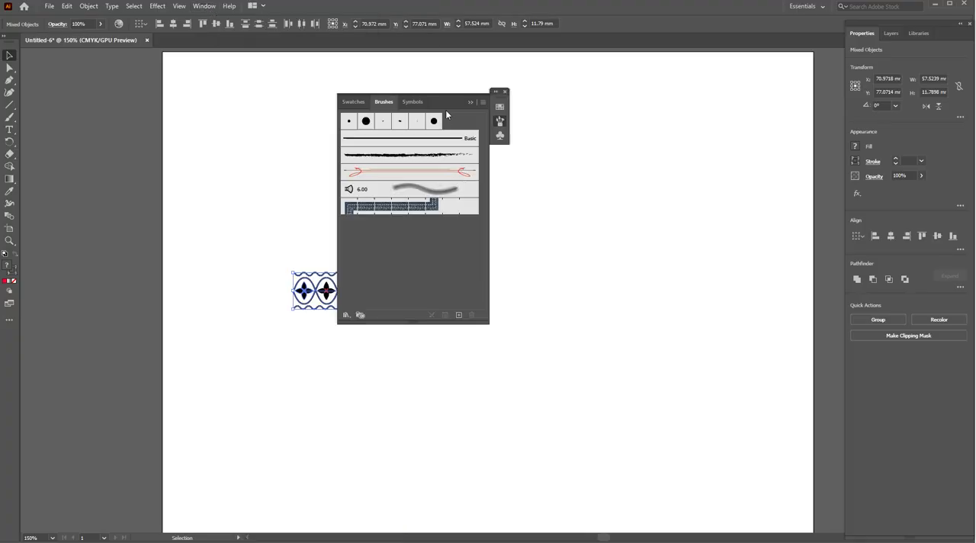
pyautogui.moveTo(454, 101); pyautogui.dragTo(580, 100)
pyautogui.moveTo(427, 286); pyautogui.dragTo(534, 234)
pyautogui.click(448, 325)
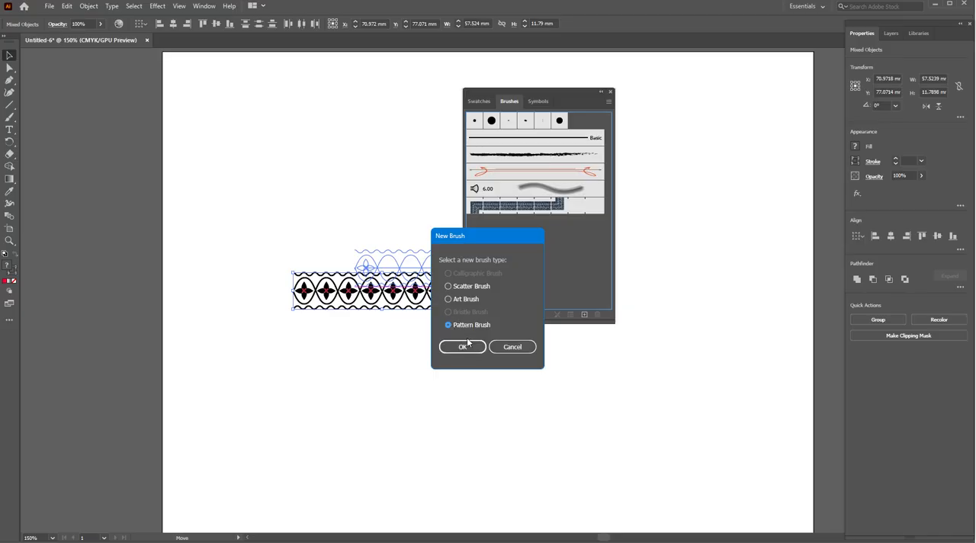
pyautogui.click(469, 350)
# - Set the pattern brush's outer corner tile to Auto-Between and its inner corner tile to Auto-Centered, and create the brush
pyautogui.click(343, 225)
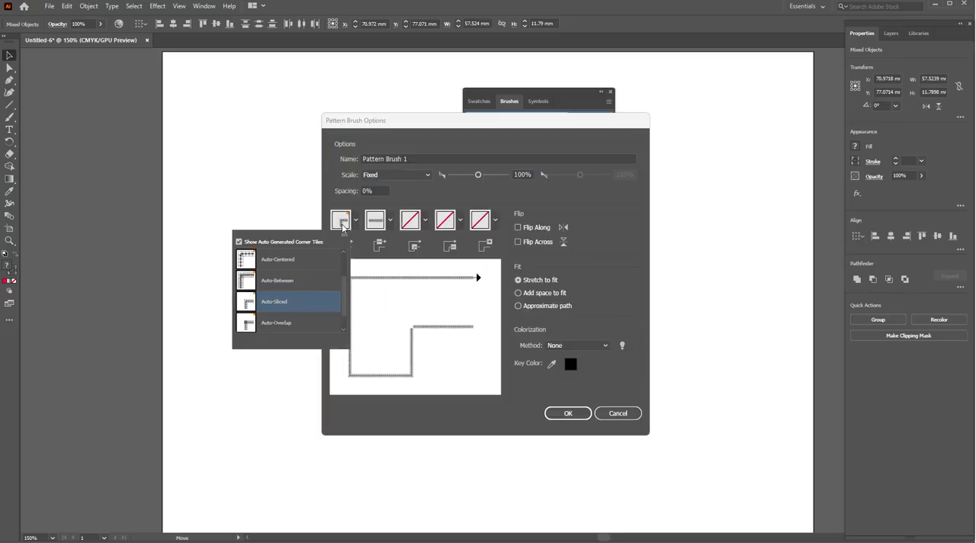
pyautogui.click(264, 284)
pyautogui.click(415, 224)
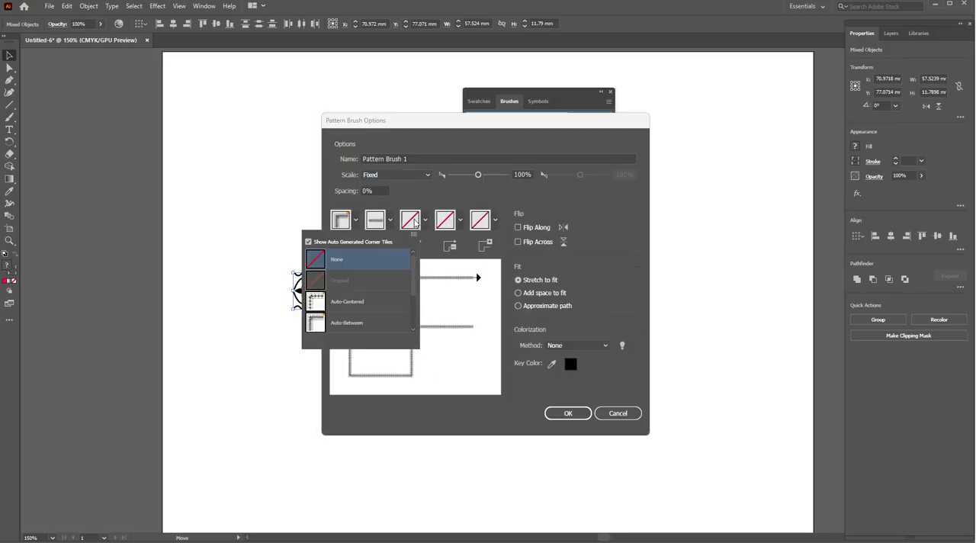
pyautogui.click(332, 307)
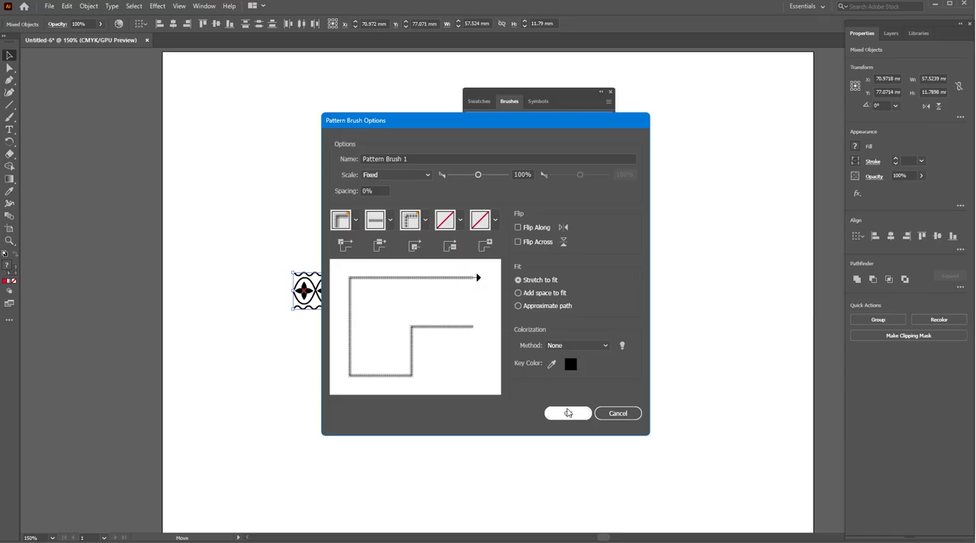
pyautogui.click(567, 413)
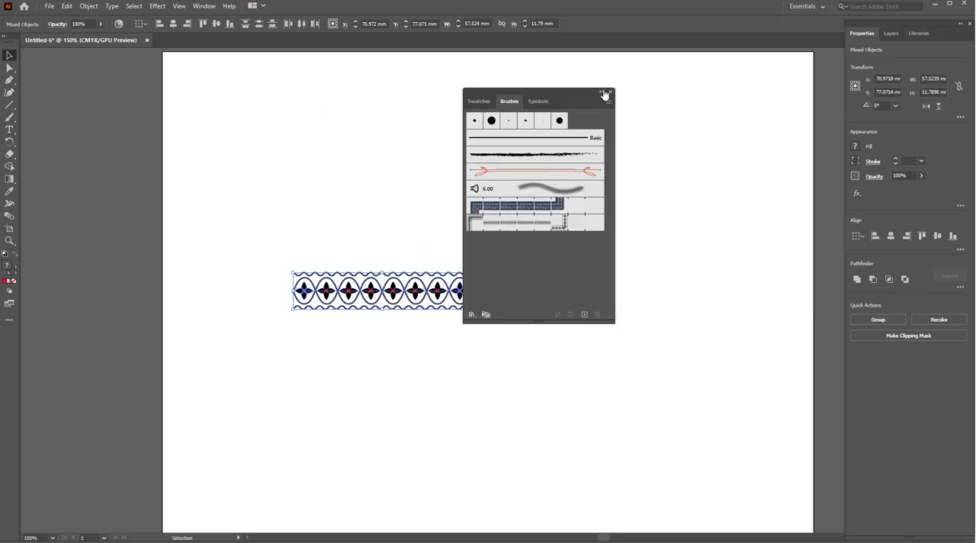
# - Move the Brushes panel clear of the artwork and place the border strip off the artboard, to its left
pyautogui.moveTo(602, 95); pyautogui.dragTo(786, 50)
pyautogui.scroll(-2, 421, 283)
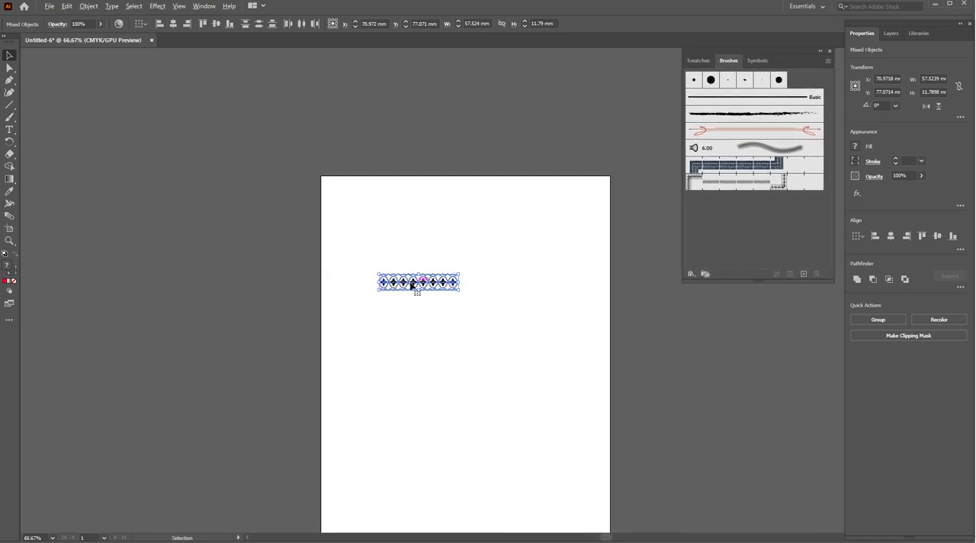
pyautogui.scroll(-2, 419, 286)
pyautogui.moveTo(442, 217); pyautogui.dragTo(267, 215)
pyautogui.hotkey('ctrl', '=')
# - Draw a circle about 97.6 mm in diameter on the artboard and apply the new border pattern brush to it
pyautogui.click(9, 105)
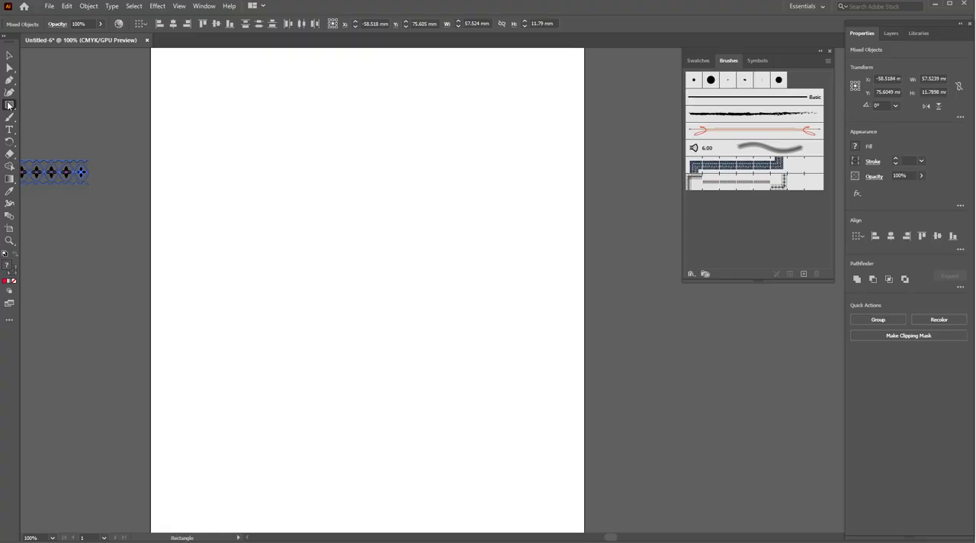
pyautogui.moveTo(257, 135); pyautogui.dragTo(461, 337)
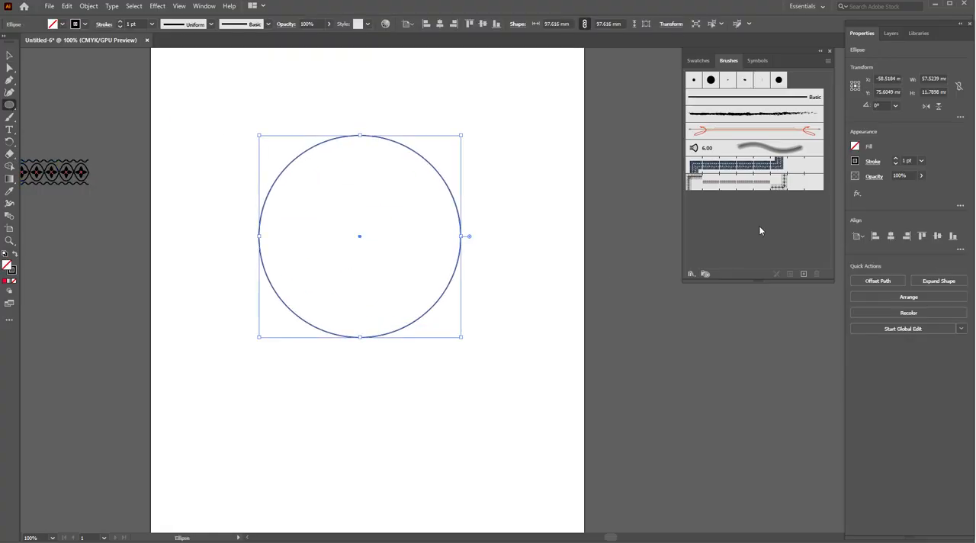
pyautogui.click(762, 183)
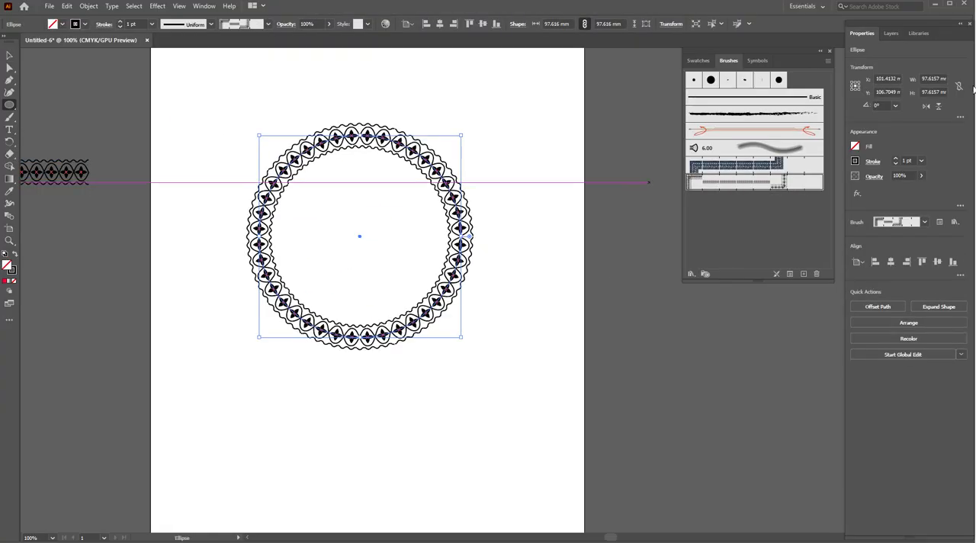
# - Try stroke weights of 0.5 pt and 2 pt on the patterned circle and set it back to 1 pt
pyautogui.click(922, 161)
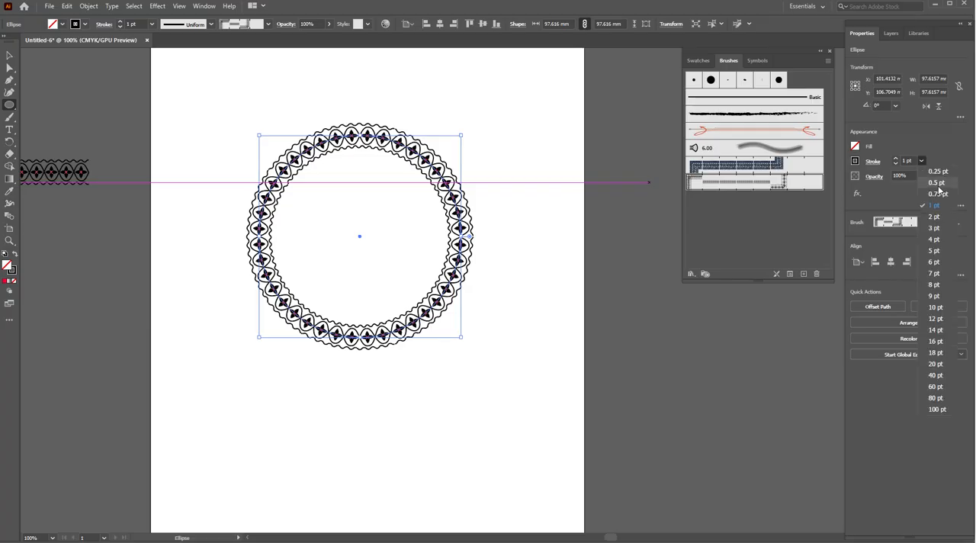
pyautogui.click(940, 188)
pyautogui.hotkey('ctrl', '=')
pyautogui.hotkey('ctrl', '-')
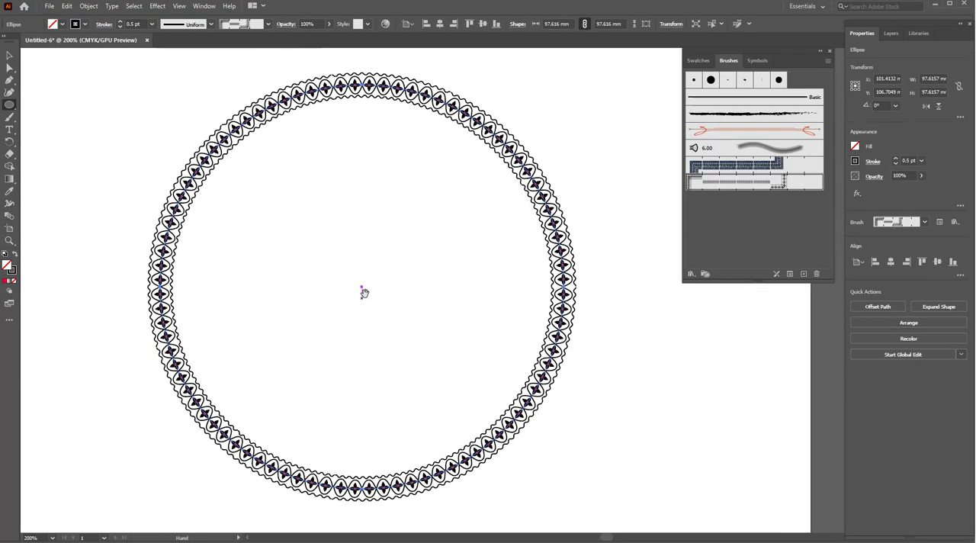
pyautogui.click(921, 161)
pyautogui.click(937, 218)
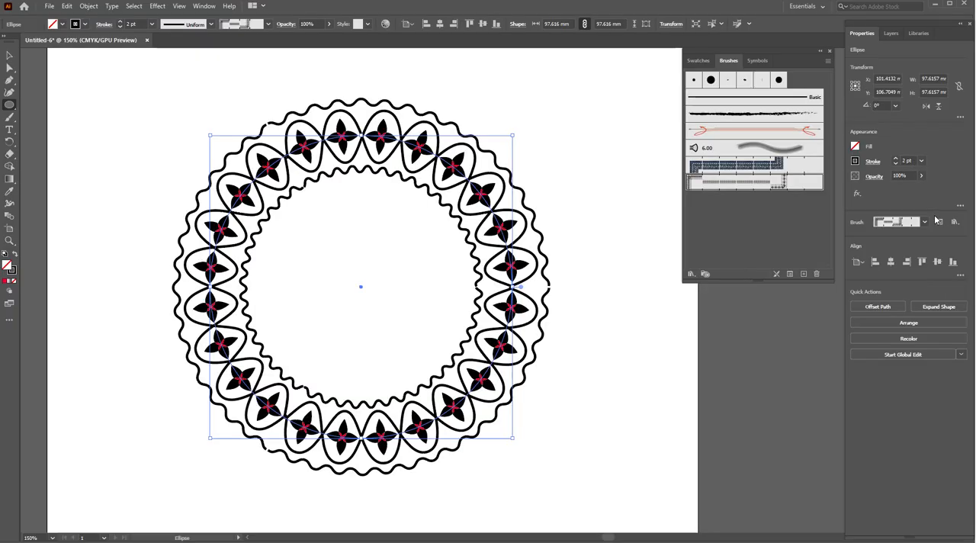
pyautogui.click(921, 161)
pyautogui.click(934, 205)
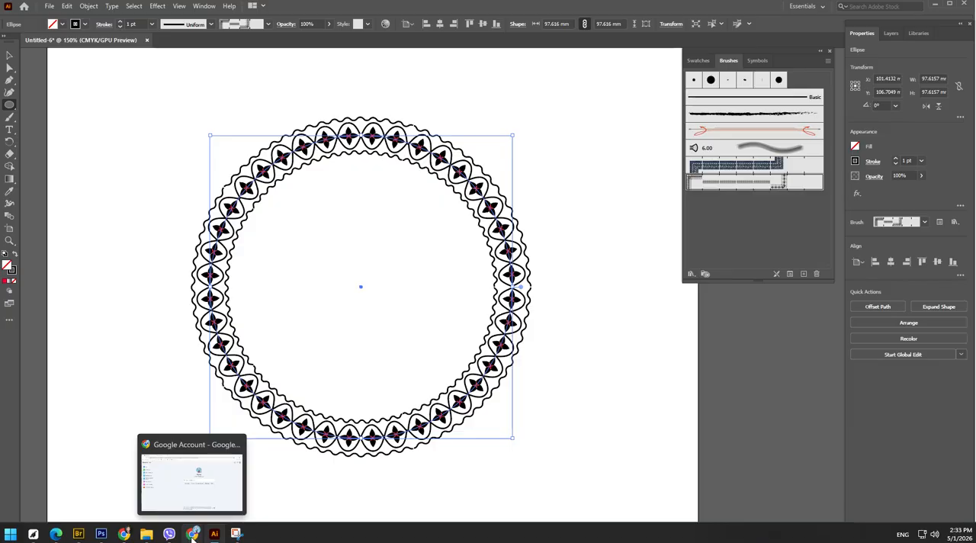
# - Switch to Chrome and return to the previous reggae song video on YouTube
pyautogui.click(193, 536)
pyautogui.click(80, 3)
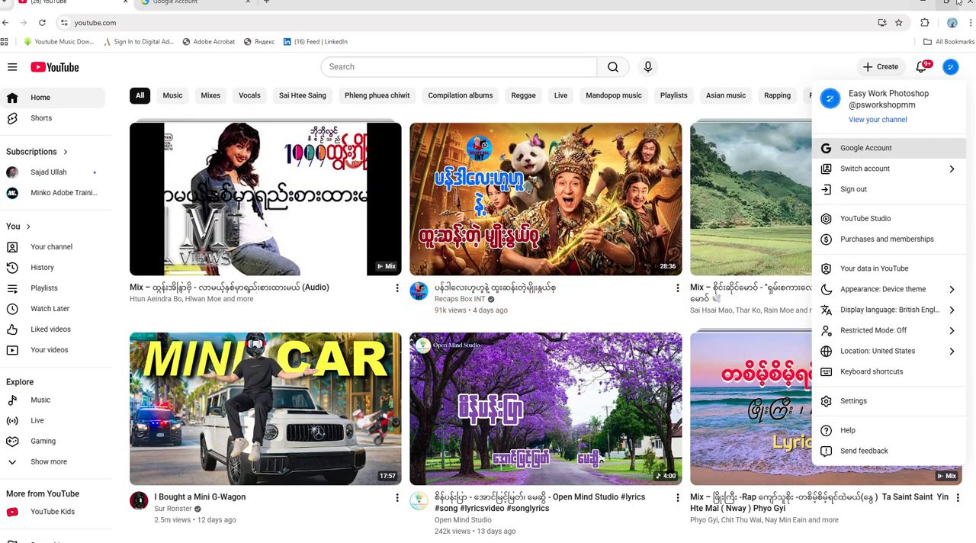
pyautogui.click(921, 3)
pyautogui.click(10, 533)
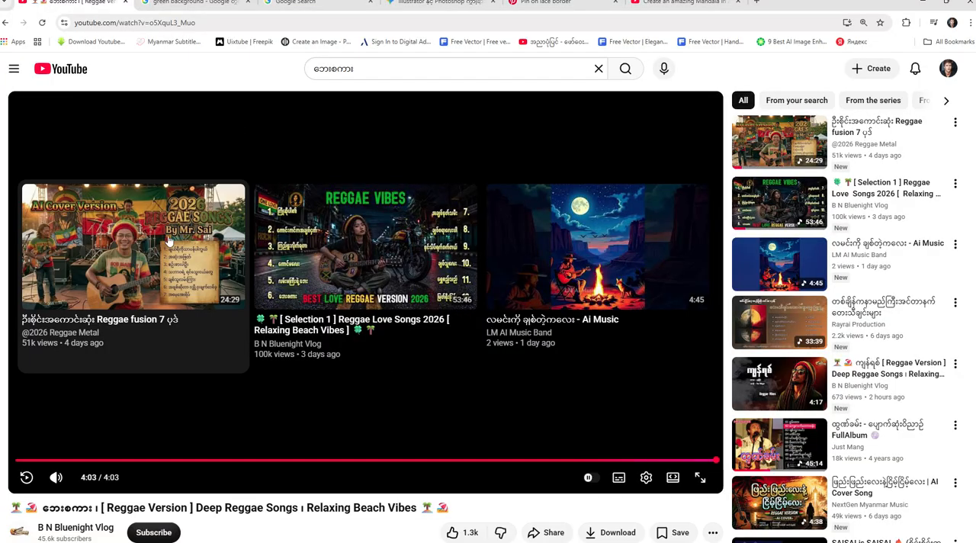
pyautogui.click(169, 241)
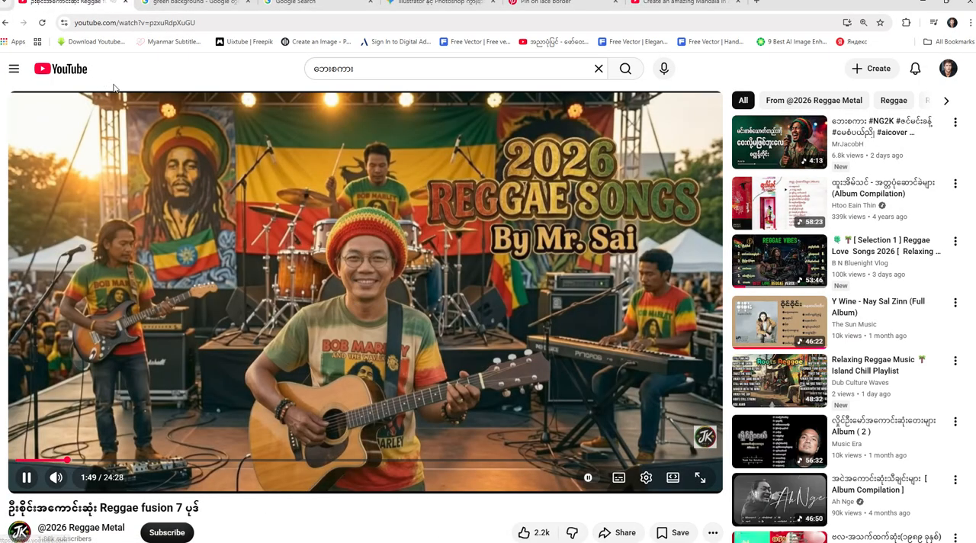
pyautogui.click(7, 22)
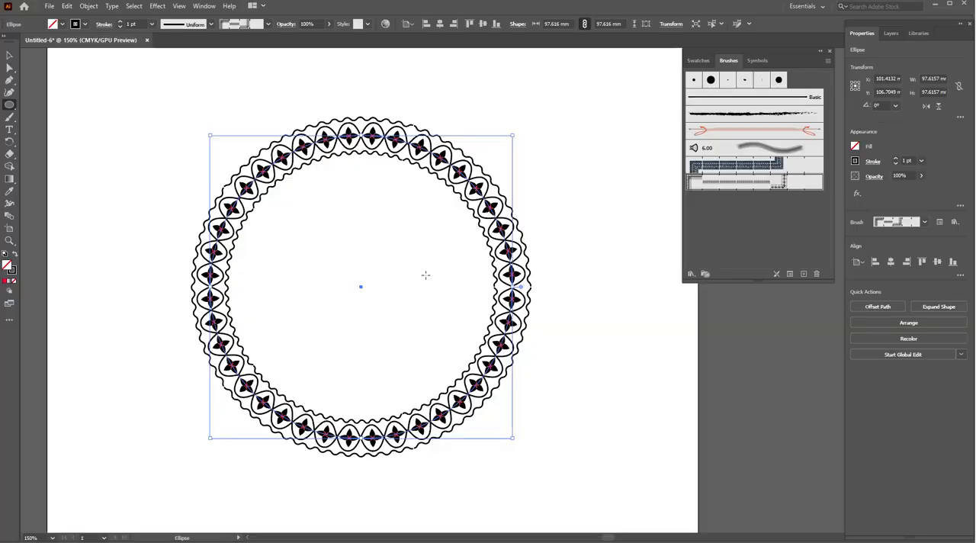
# - Switch back to Illustrator and move the patterned circle to the upper-left corner of the artboard
pyautogui.scroll(-1, 427, 279)
pyautogui.moveTo(444, 249); pyautogui.dragTo(351, 166)
pyautogui.scroll(-3, 362, 191)
pyautogui.click(10, 55)
pyautogui.scroll(2, 348, 232)
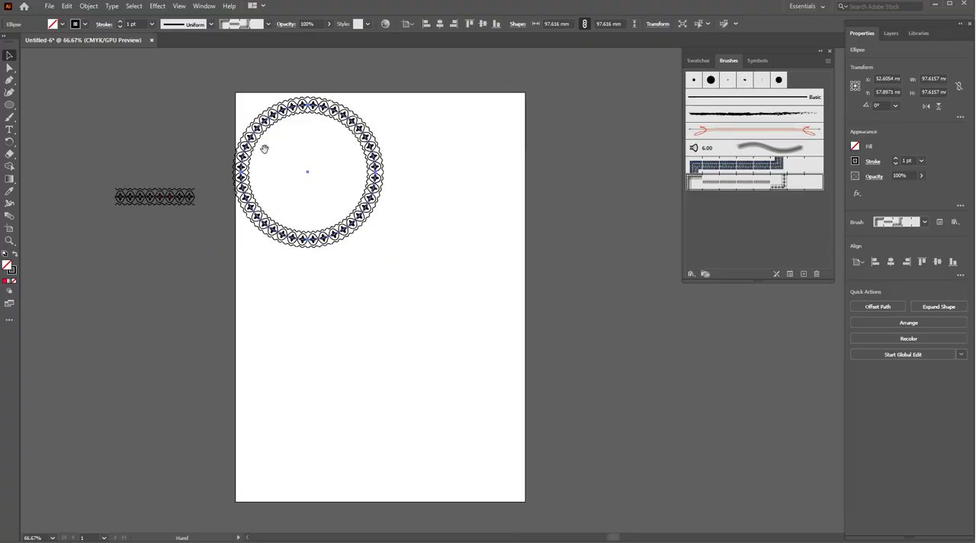
# - Draw a hexagon about 100 mm wide below the circle and apply the flower border pattern brush to it
pyautogui.click(9, 106)
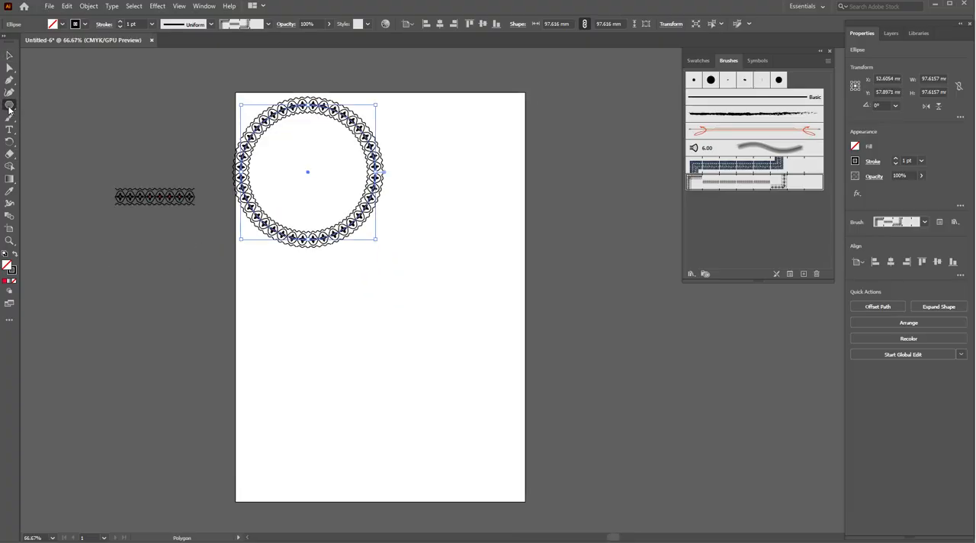
pyautogui.keyDown('alt'); pyautogui.click(9, 107); pyautogui.keyUp('alt')
pyautogui.moveTo(286, 283); pyautogui.dragTo(330, 353)
pyautogui.hotkey('ctrl', 'z')
pyautogui.moveTo(376, 300); pyautogui.dragTo(418, 365)
pyautogui.moveTo(395, 374); pyautogui.dragTo(379, 366)
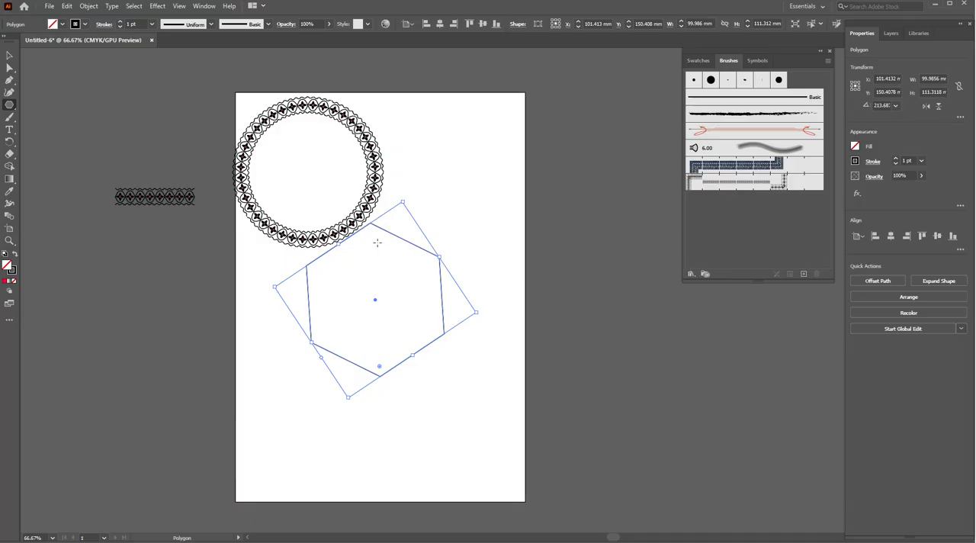
pyautogui.click(7, 58)
pyautogui.moveTo(422, 248); pyautogui.dragTo(437, 311)
pyautogui.click(740, 183)
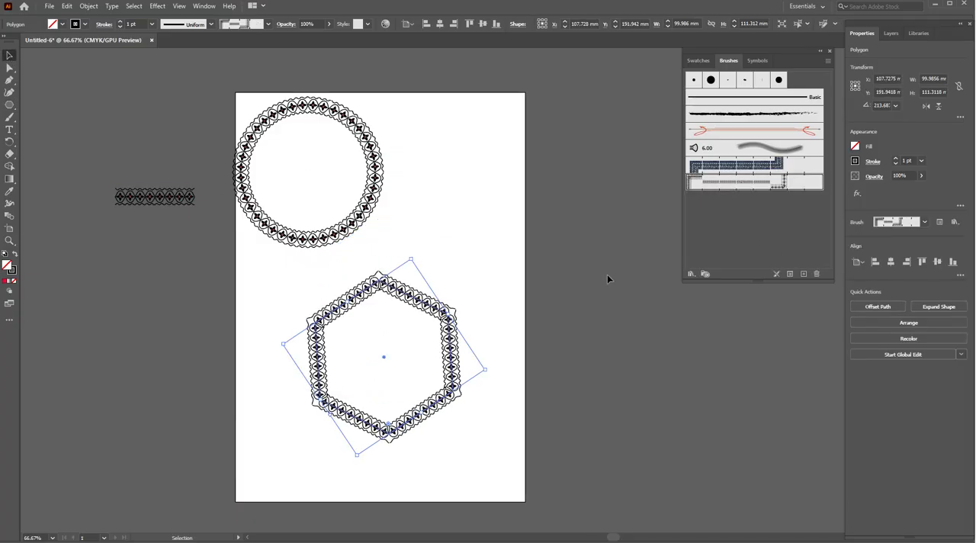
# - Rotate the patterned hexagon to 180° so two sides lie horizontal, and place it to the lower right of the circle
pyautogui.moveTo(437, 348); pyautogui.dragTo(457, 280)
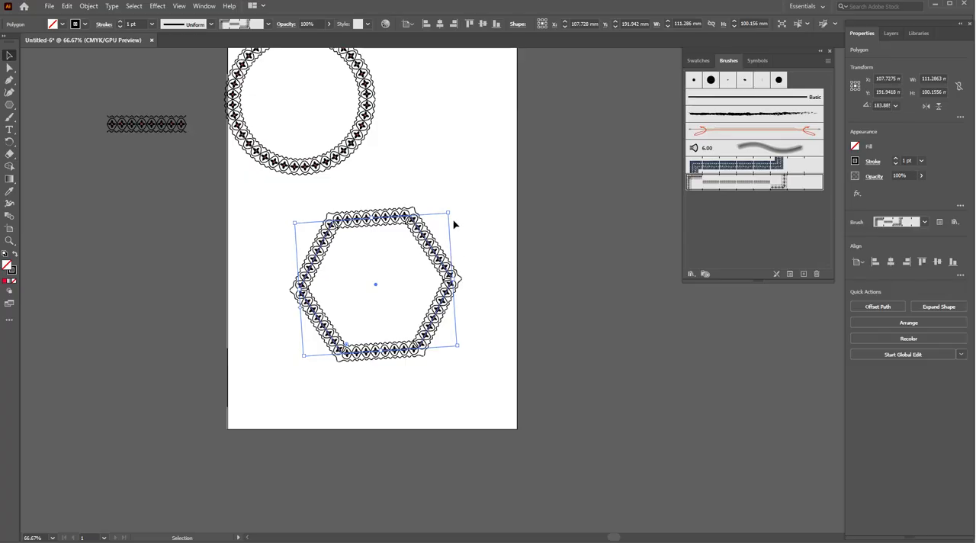
pyautogui.moveTo(451, 208); pyautogui.dragTo(481, 145)
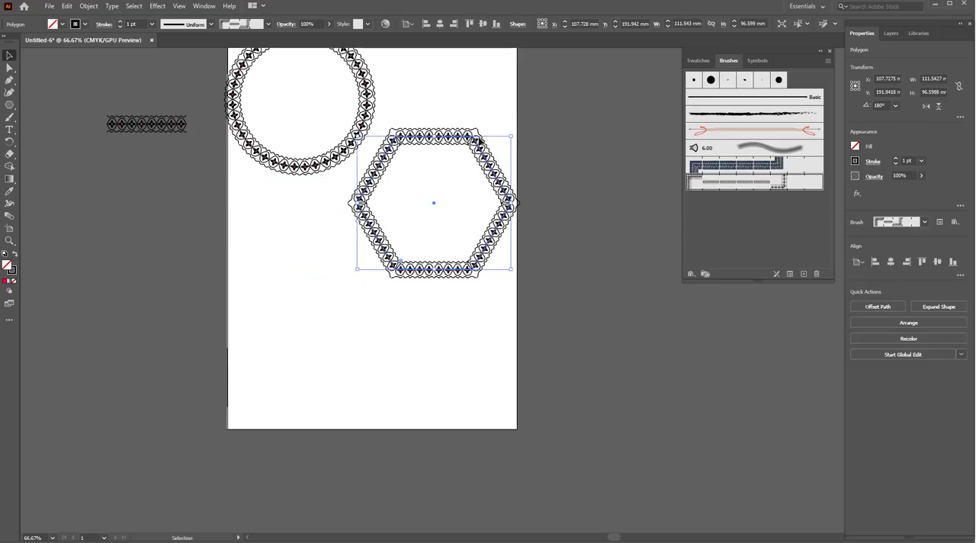
# - Draw a five-pointed star about 78 mm wide below the circle and give it the border pattern brush with a 0.5 pt stroke
pyautogui.click(9, 106)
pyautogui.moveTo(258, 237); pyautogui.dragTo(231, 279)
pyautogui.press('Right')
pyautogui.press('Right')
pyautogui.press('Right')
pyautogui.press('Right')
pyautogui.press('Right')
pyautogui.press('Right')
pyautogui.press('Right')
pyautogui.press('Right')
pyautogui.press('Right')
pyautogui.press('Right')
pyautogui.press('Right')
pyautogui.press('Right')
pyautogui.press('Right')
pyautogui.press('Right')
pyautogui.press('Right')
pyautogui.press('Right')
pyautogui.press('Right')
pyautogui.press('Right')
pyautogui.press('Right')
pyautogui.press('Right')
pyautogui.press('Down')
pyautogui.press('Down')
pyautogui.press('Down')
pyautogui.press('Down')
pyautogui.press('Down')
pyautogui.press('Down')
pyautogui.press('Down')
pyautogui.press('Down')
pyautogui.press('Down')
pyautogui.press('Down')
pyautogui.press('Down')
pyautogui.press('Down')
pyautogui.press('Down')
pyautogui.press('Down')
pyautogui.press('Down')
pyautogui.press('Down')
pyautogui.press('Down')
pyautogui.press('Down')
pyautogui.press('Down')
pyautogui.press('Down')
pyautogui.click(750, 187)
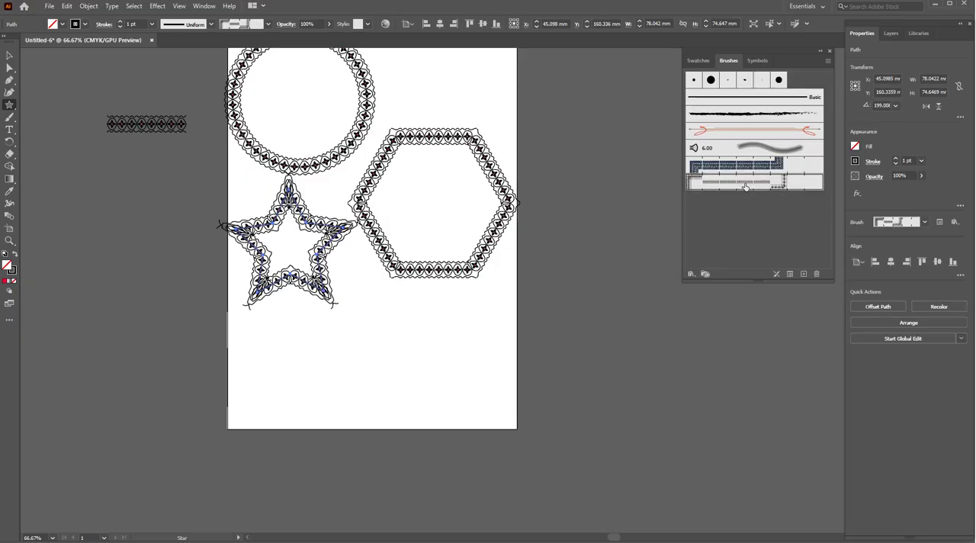
pyautogui.click(921, 158)
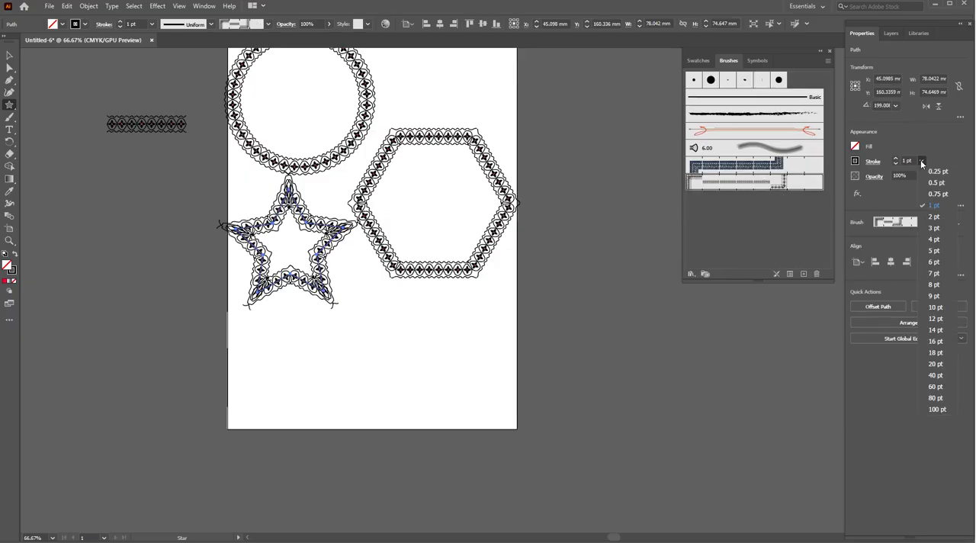
pyautogui.click(932, 181)
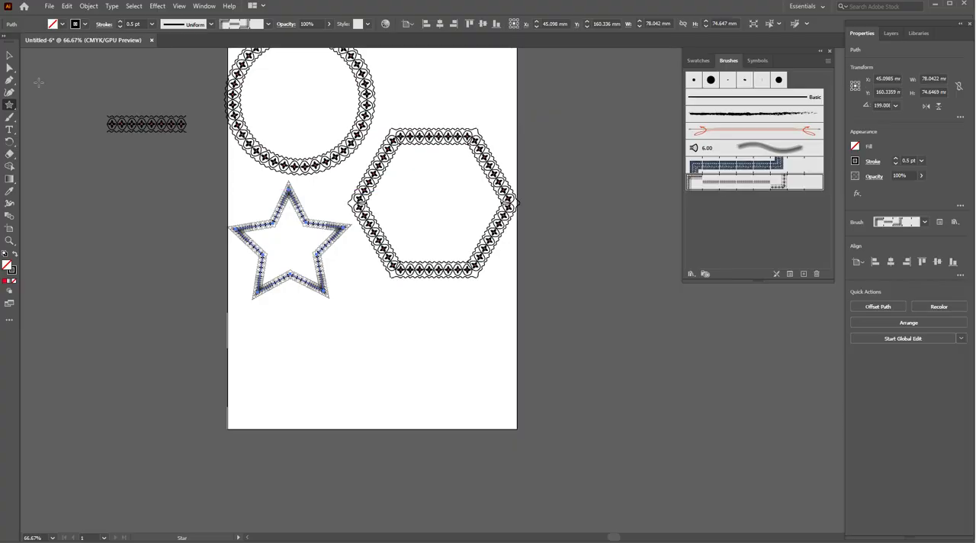
# - Draw a rectangle about 110 by 62 mm below the hexagon, apply the border pattern brush to it and deselect it
pyautogui.press('\\')
pyautogui.moveTo(333, 316); pyautogui.dragTo(489, 401)
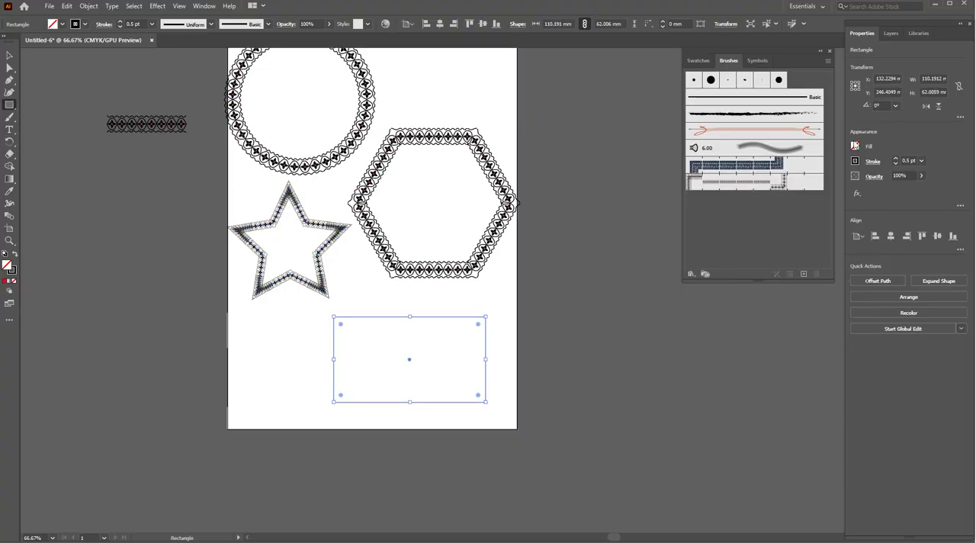
pyautogui.click(764, 186)
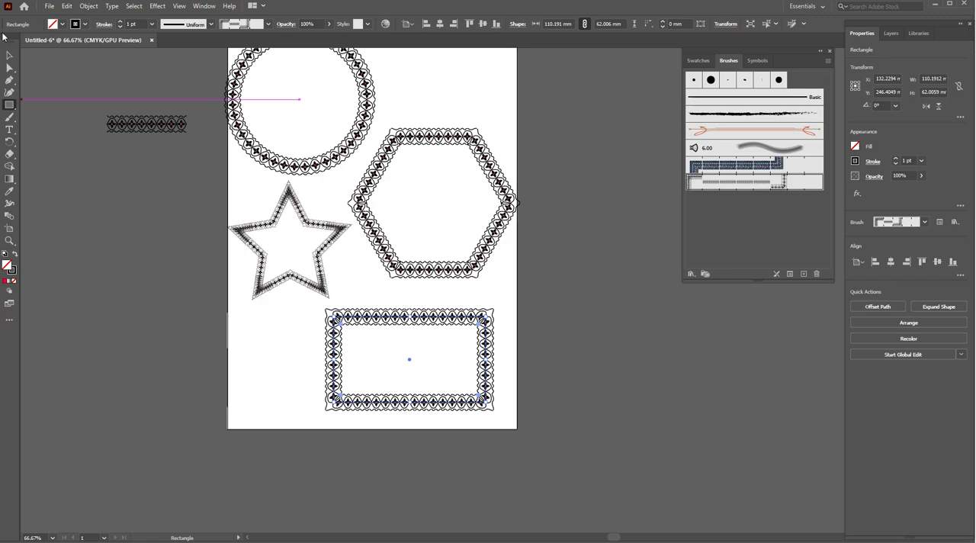
pyautogui.click(9, 55)
pyautogui.click(646, 333)
# - Examine the border pattern and its corners on the rectangle up close, and compare it with the other patterned shapes
pyautogui.scroll(3, 487, 377)
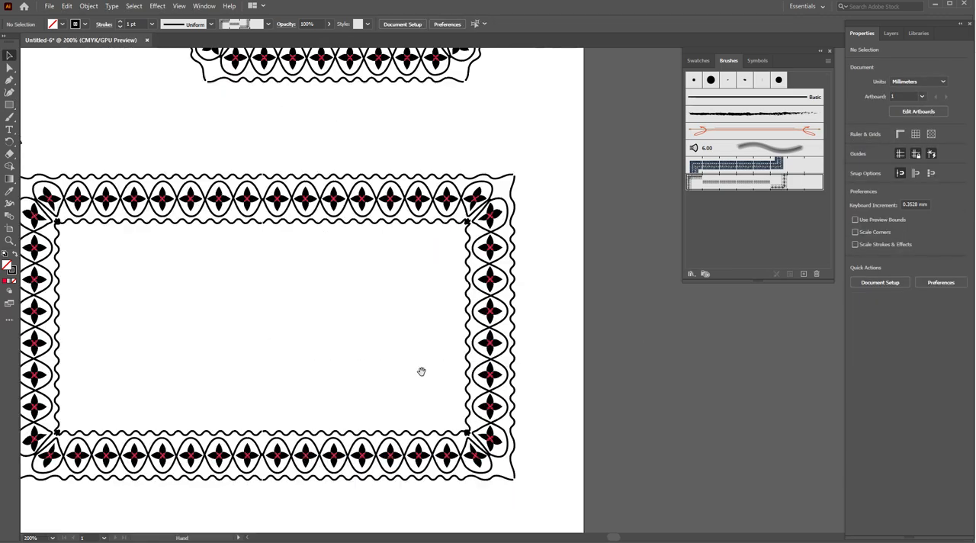
pyautogui.moveTo(423, 374); pyautogui.dragTo(447, 345)
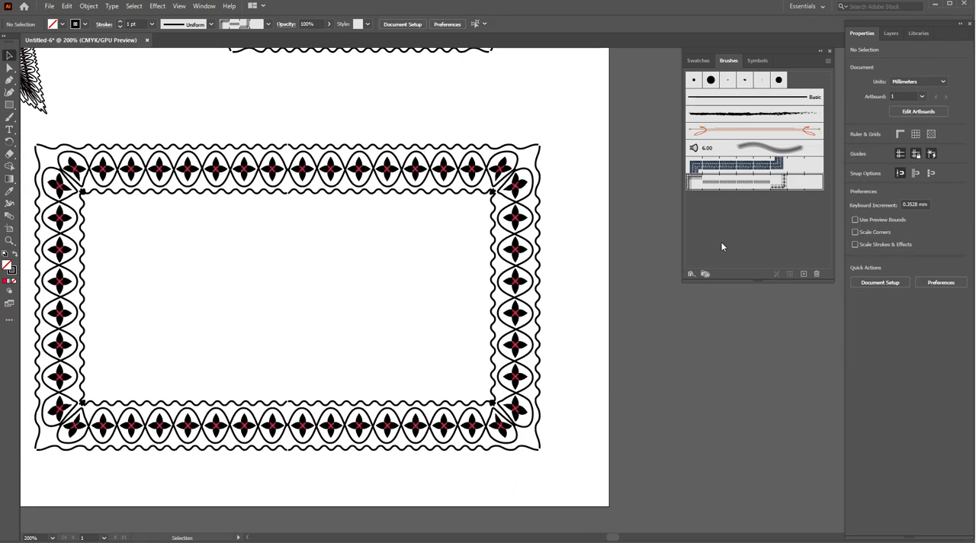
pyautogui.scroll(-5, 444, 257)
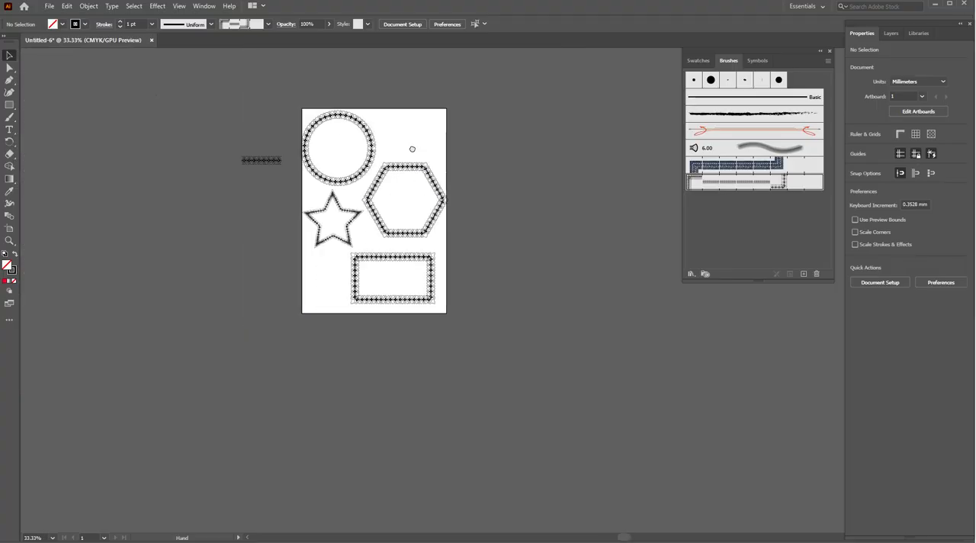
pyautogui.scroll(4, 388, 274)
pyautogui.moveTo(406, 246); pyautogui.dragTo(425, 214)
pyautogui.scroll(-1, 436, 262)
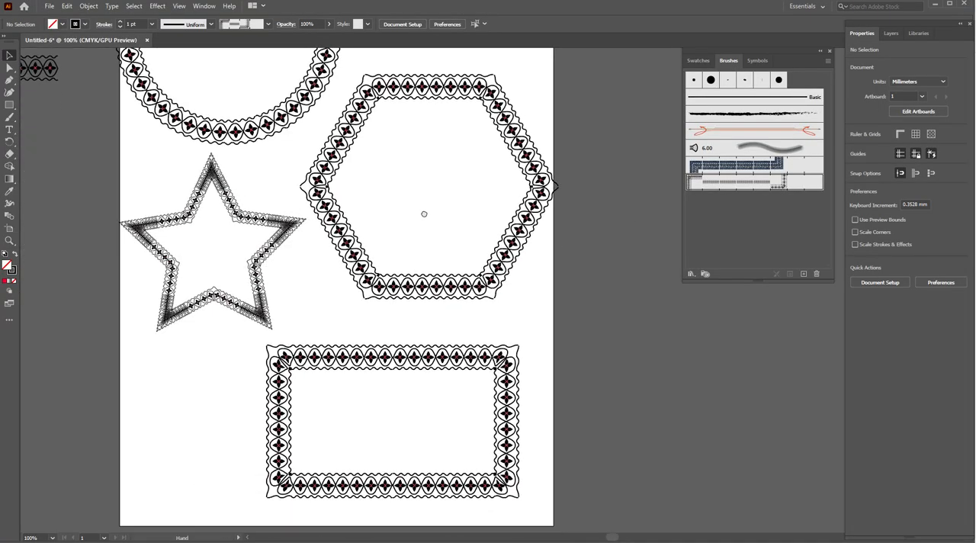